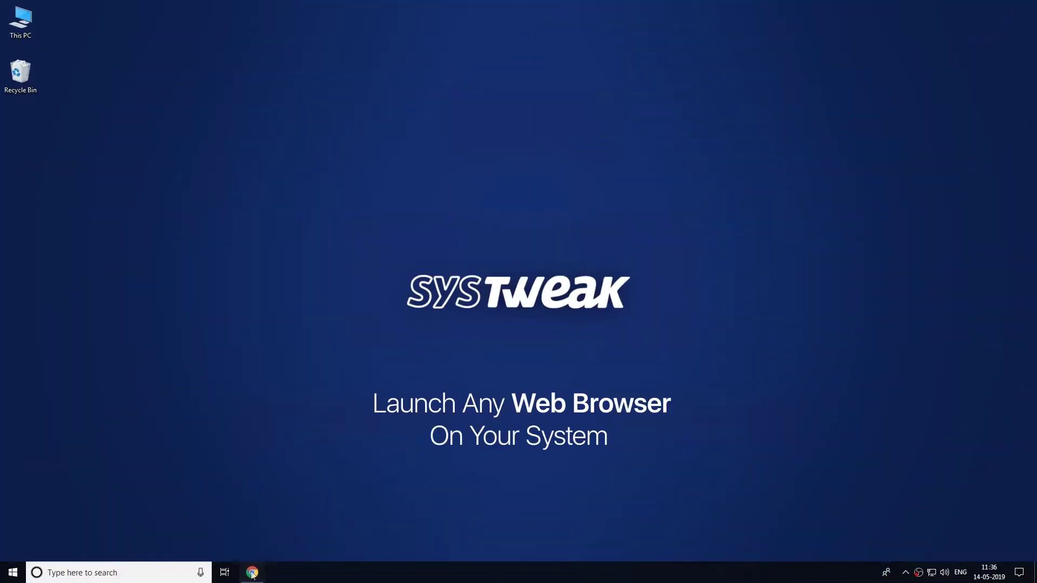
pyautogui.click(252, 574)
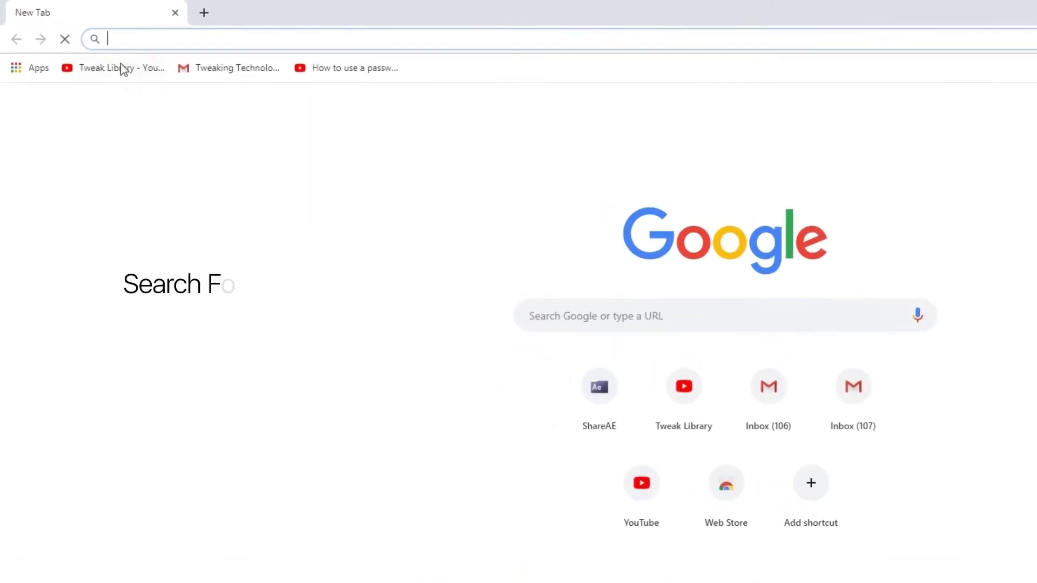
pyautogui.write('www.tweakpa')
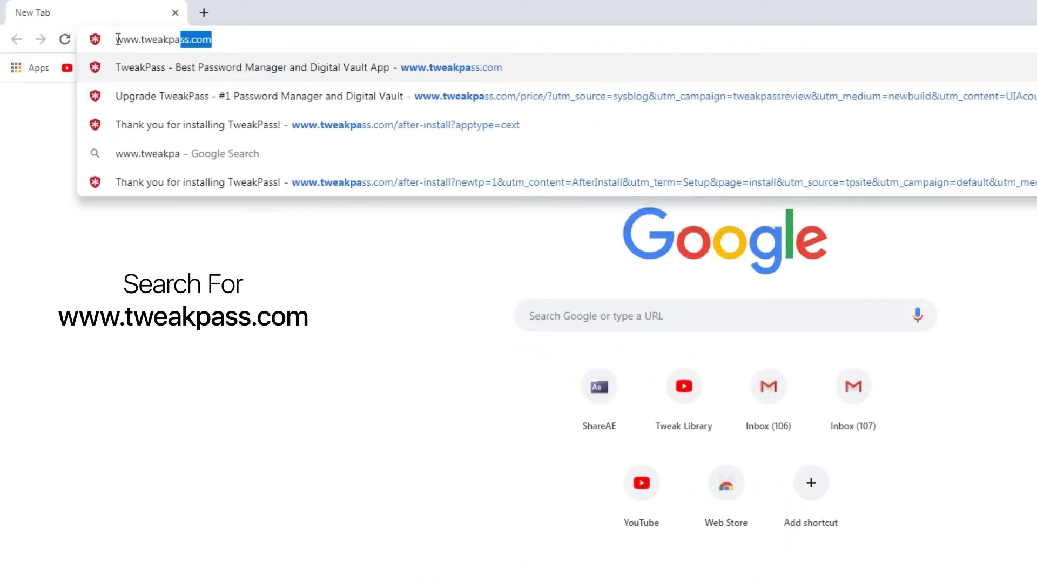
pyautogui.write('ss.co')
pyautogui.press('Return')
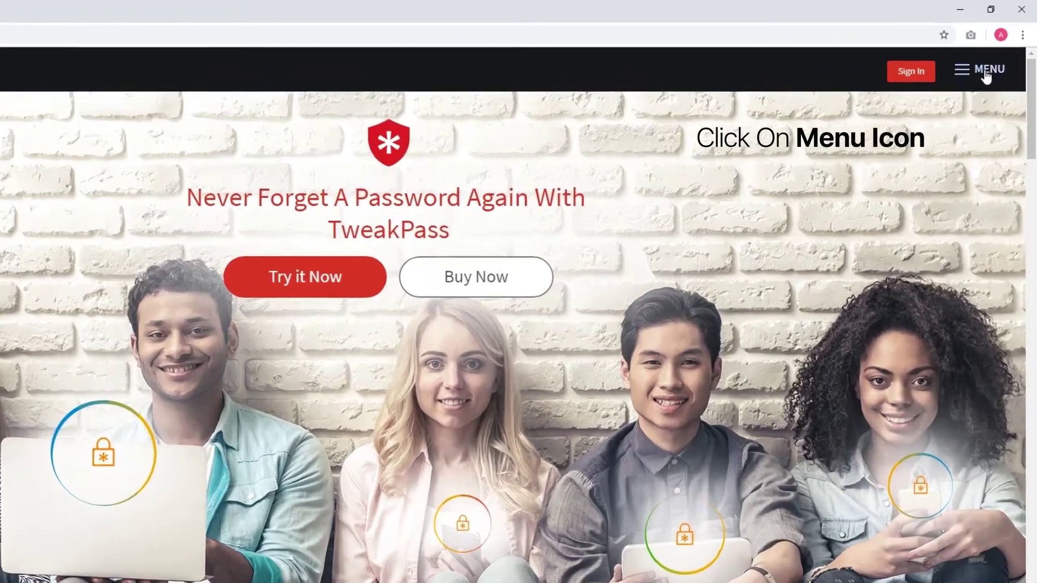
pyautogui.click(996, 57)
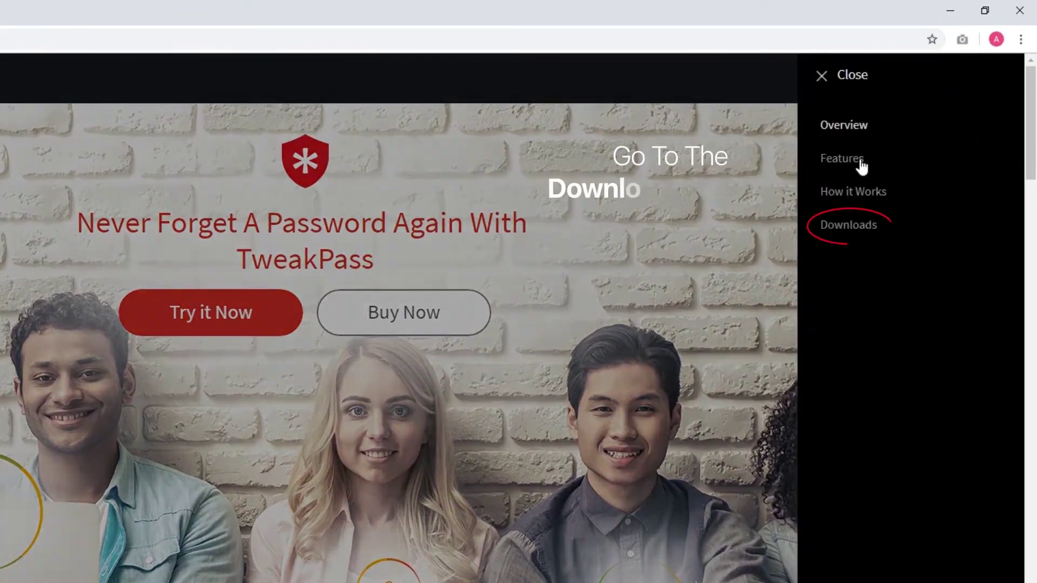
pyautogui.click(849, 225)
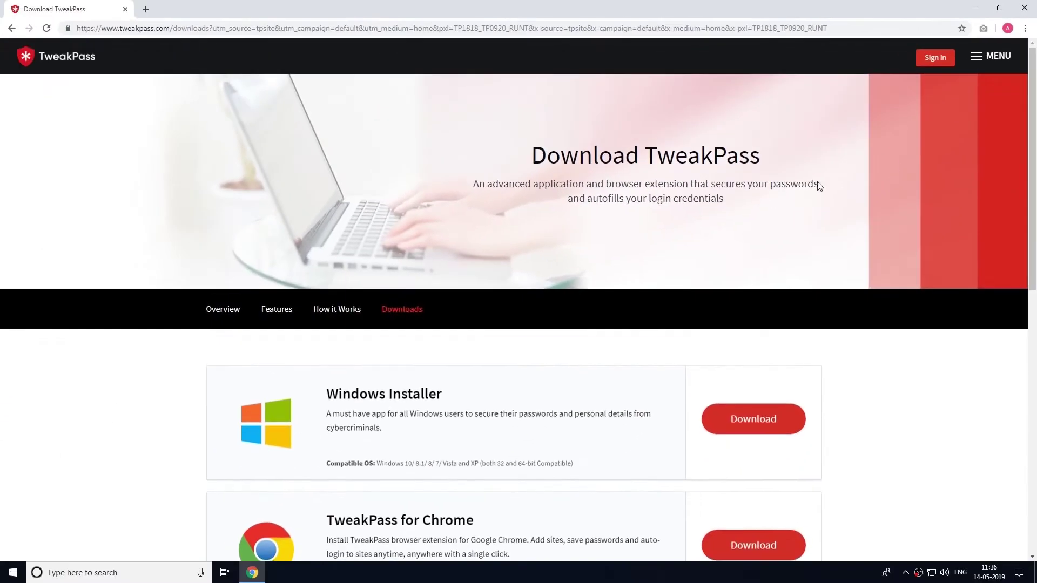
pyautogui.scroll(-4, 597, 252)
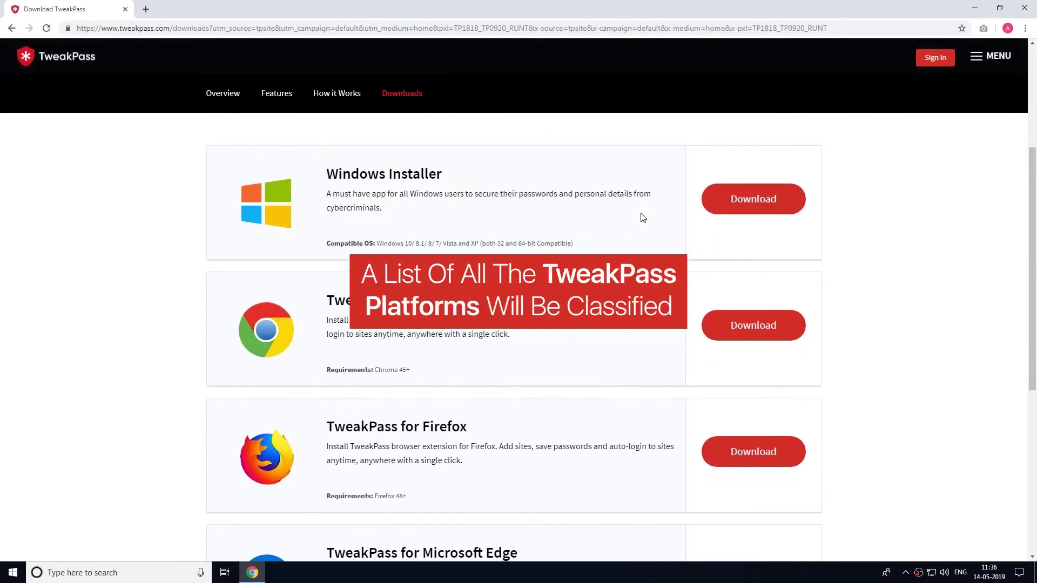
pyautogui.scroll(-1, 643, 217)
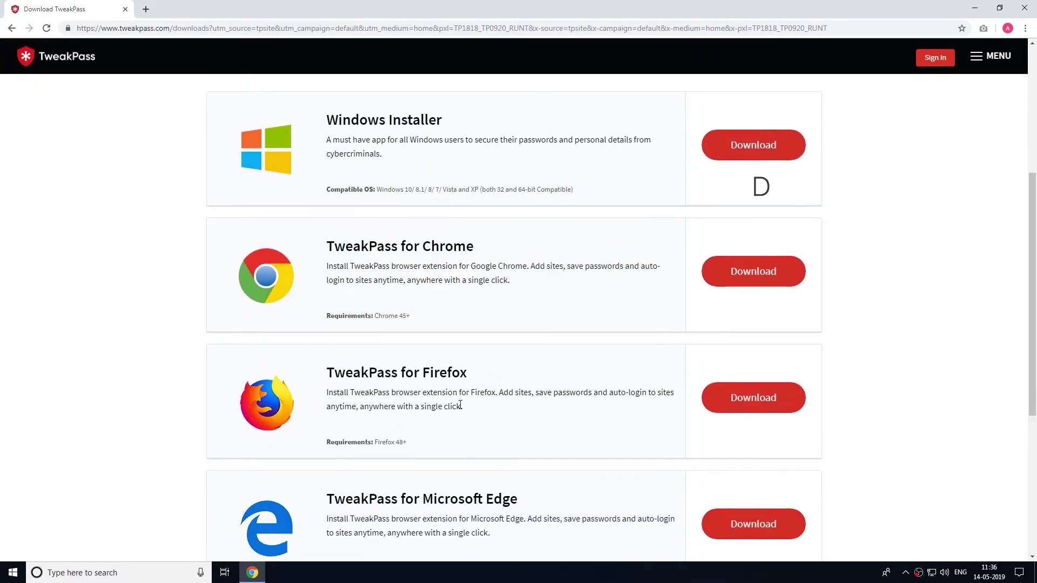
# Save the Windows installer, show it in its Desktop folder, and minimize Chrome.
pyautogui.click(743, 143)
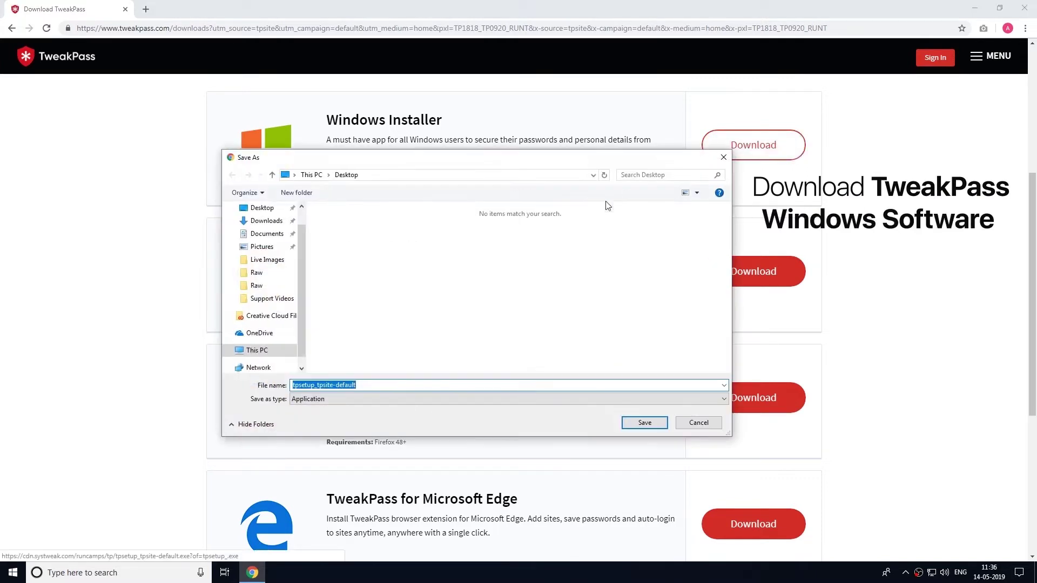
pyautogui.click(643, 423)
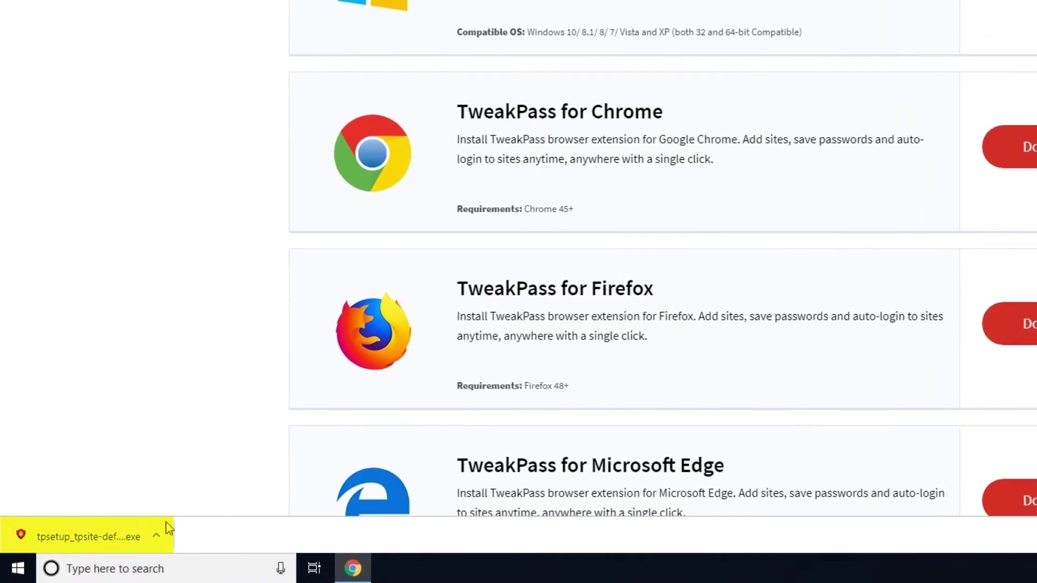
pyautogui.click(162, 534)
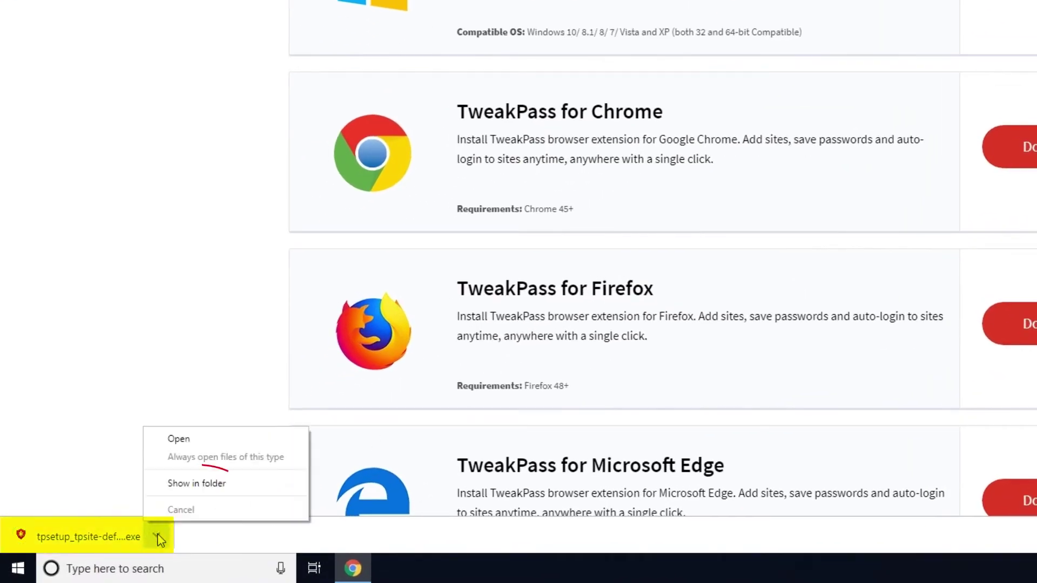
pyautogui.click(194, 485)
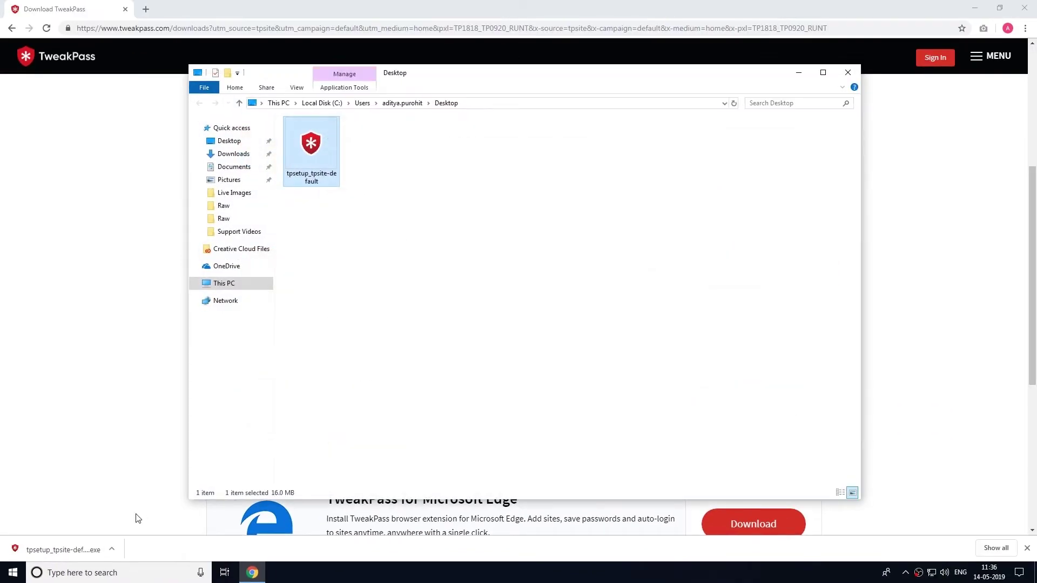
pyautogui.click(974, 7)
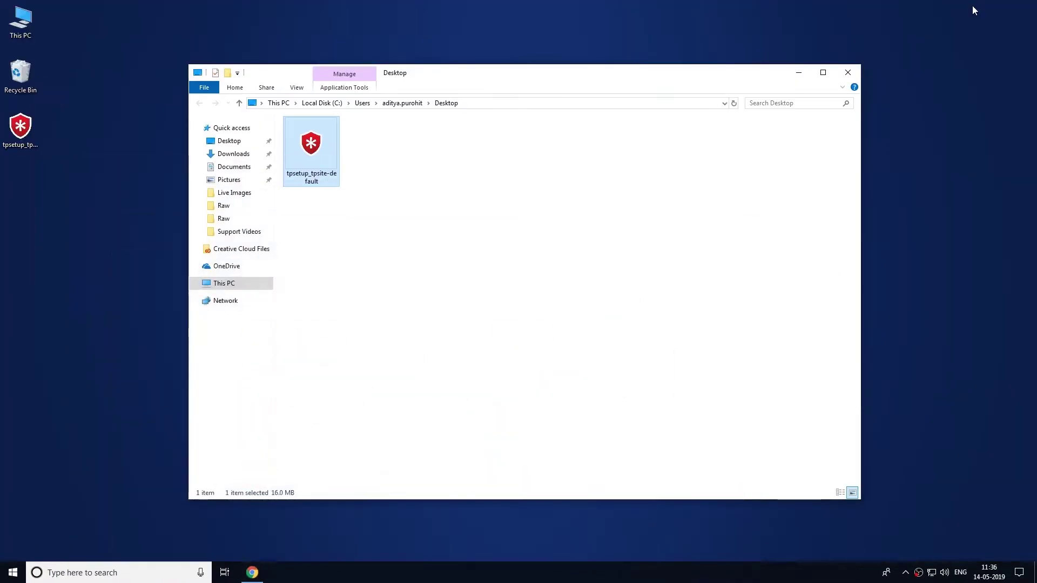
# Run tpsetup_tpsite-default and proceed through the setup wizard to install TweakPass.
pyautogui.doubleClick(310, 151)
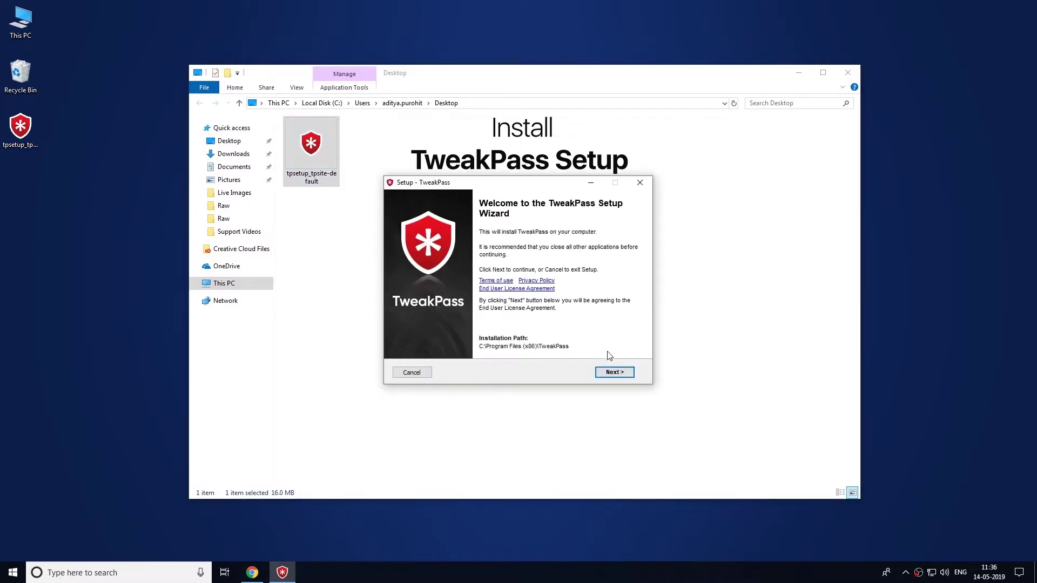
pyautogui.click(615, 372)
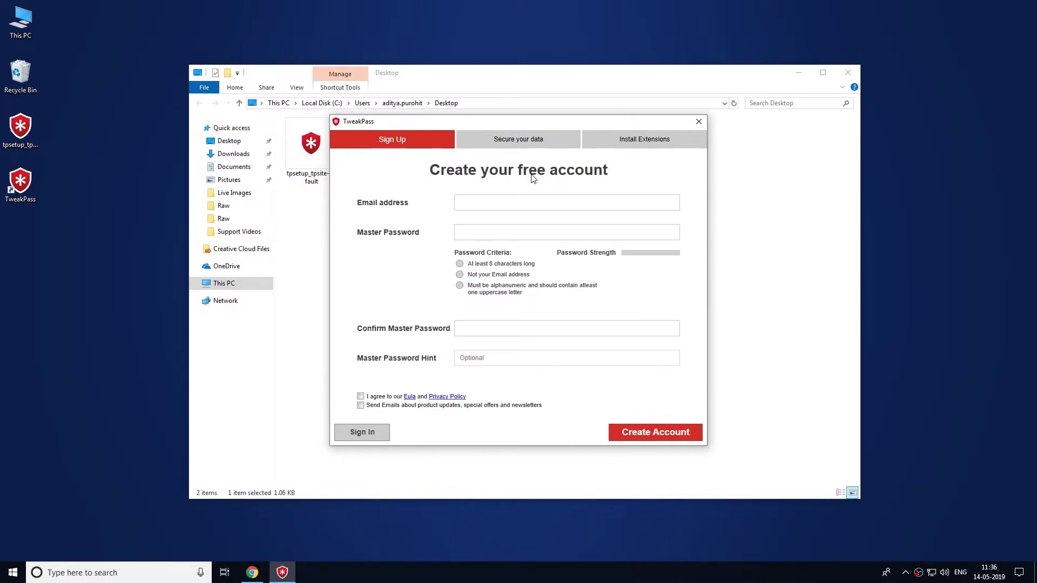
# Close Explorer and enter the account e-mail, master password and password confirmation.
pyautogui.click(849, 73)
pyautogui.click(464, 201)
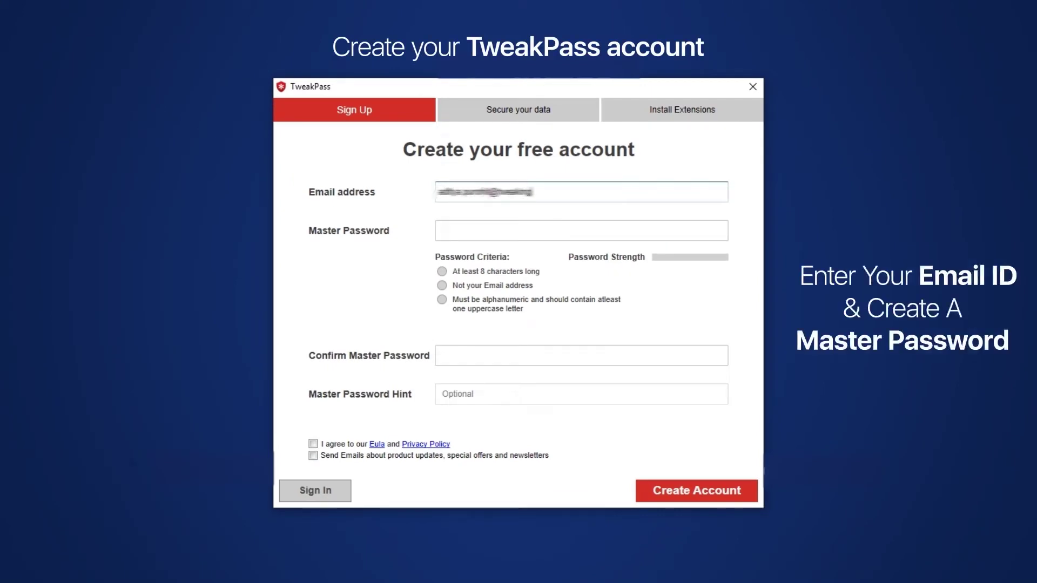
pyautogui.click(444, 233)
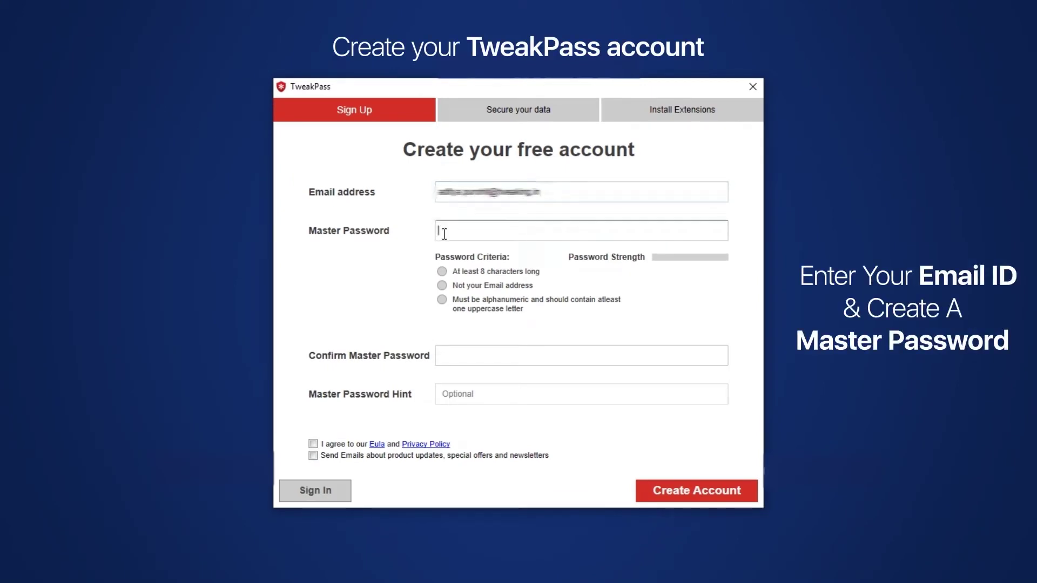
pyautogui.write('a123')
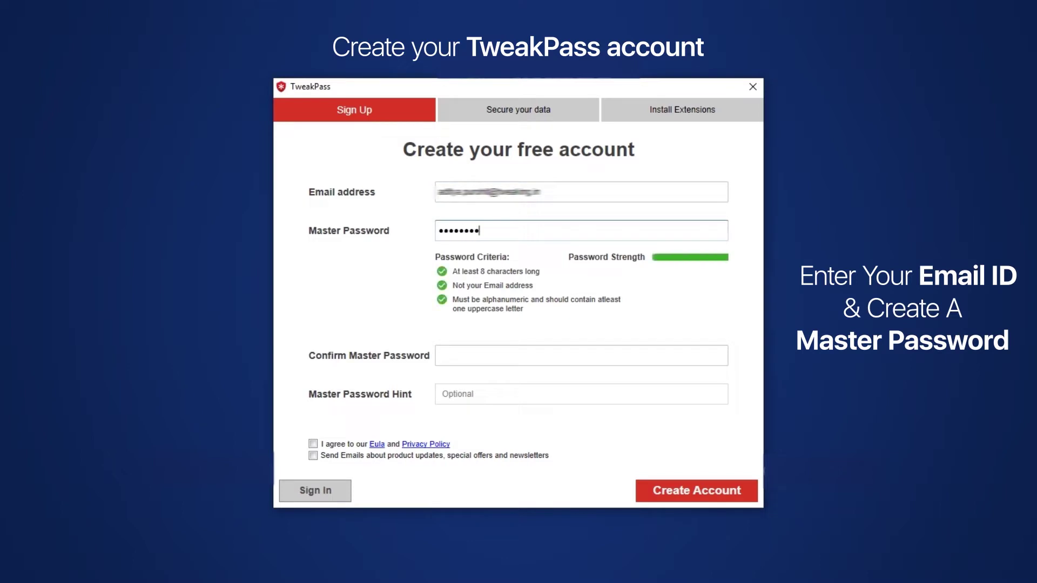
pyautogui.click(440, 355)
pyautogui.write('abcd')
# Add the hint 'Nick name', accept the EULA, opt into update e-mails, and create the account.
pyautogui.click(469, 397)
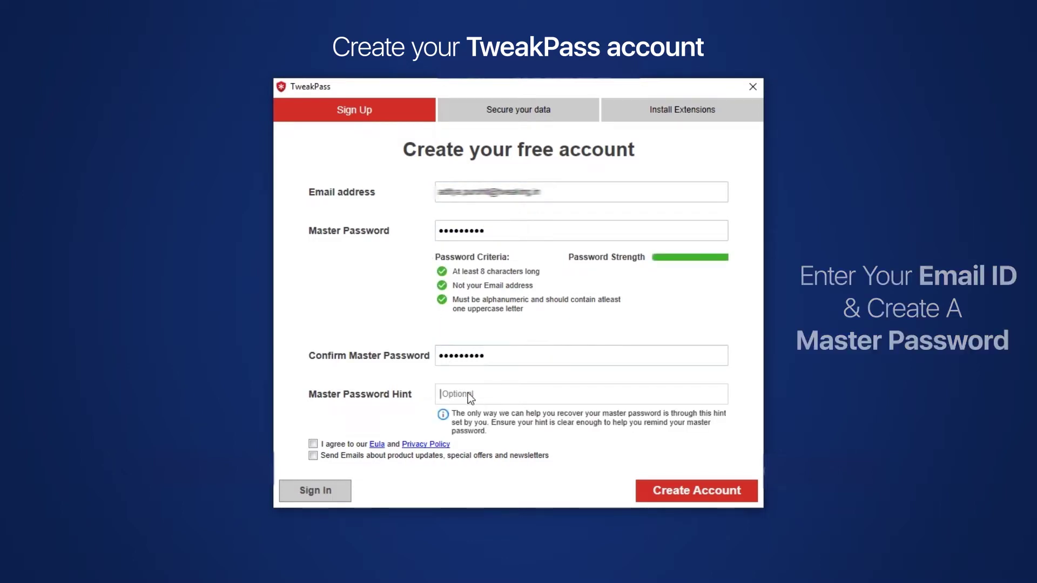
pyautogui.write('Nick name')
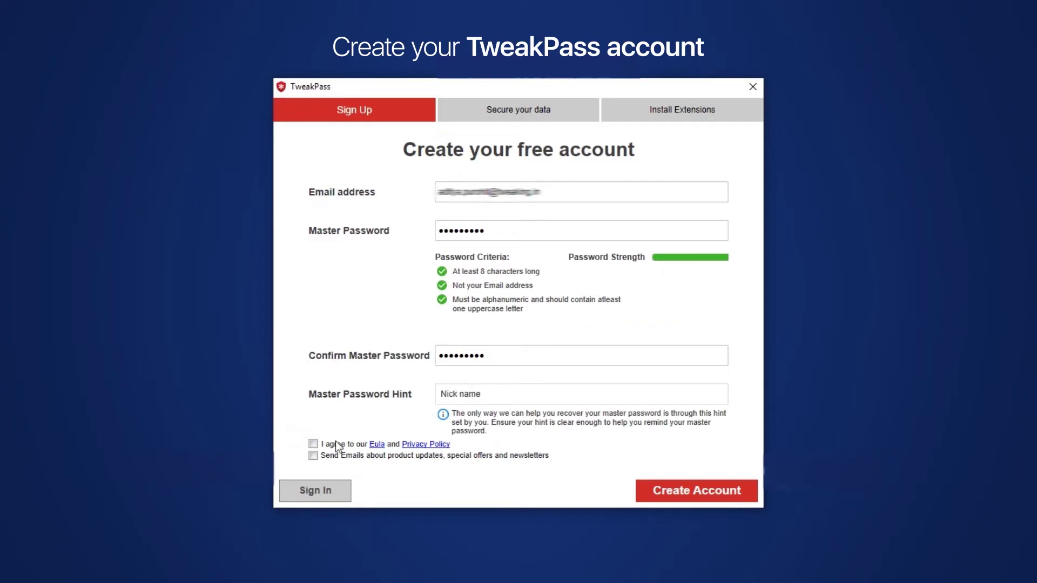
pyautogui.click(313, 444)
pyautogui.click(314, 456)
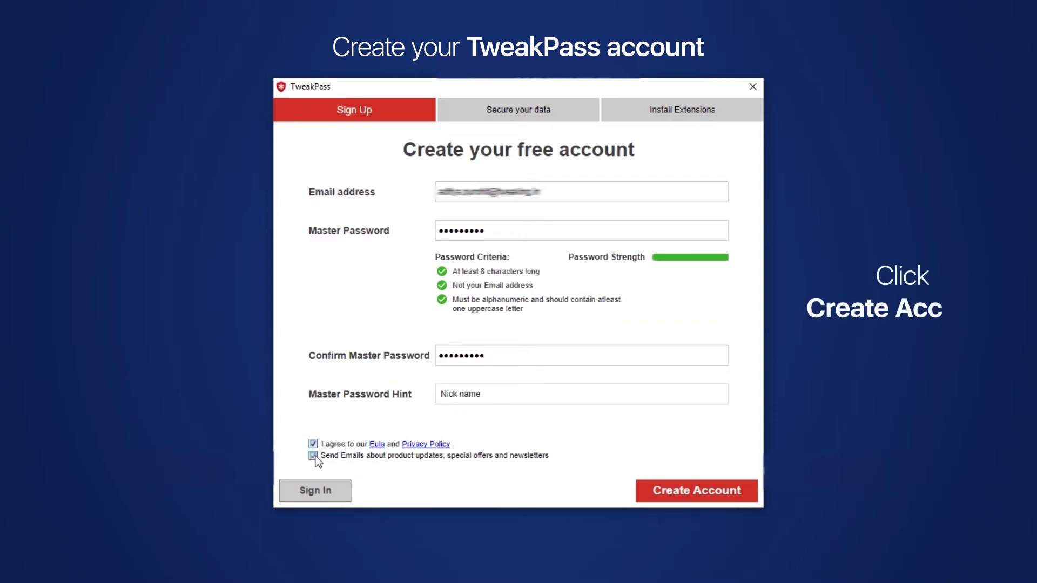
pyautogui.click(709, 495)
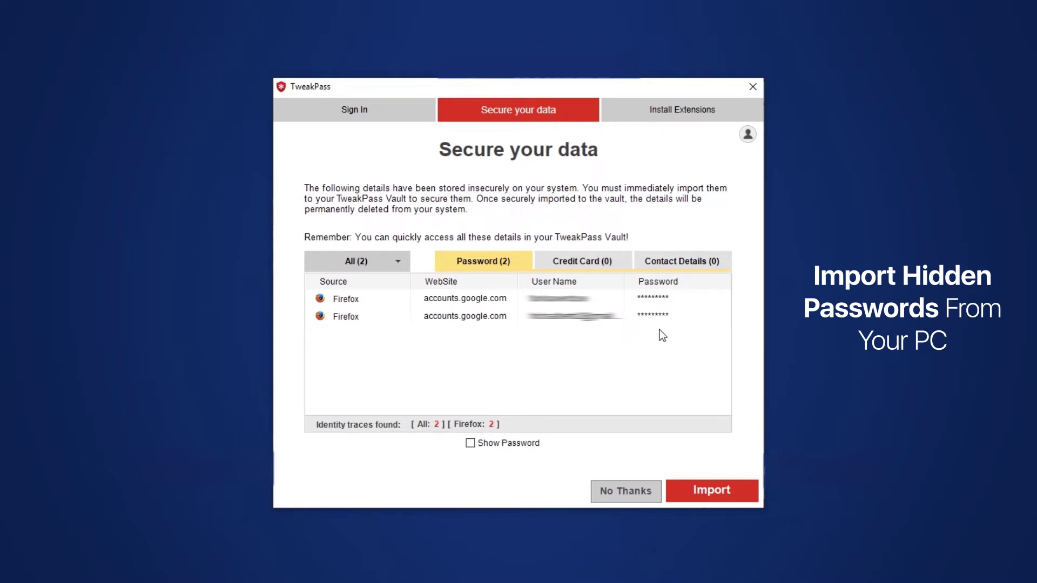
# Import both found Firefox passwords into the vault and acknowledge the success message.
pyautogui.click(705, 493)
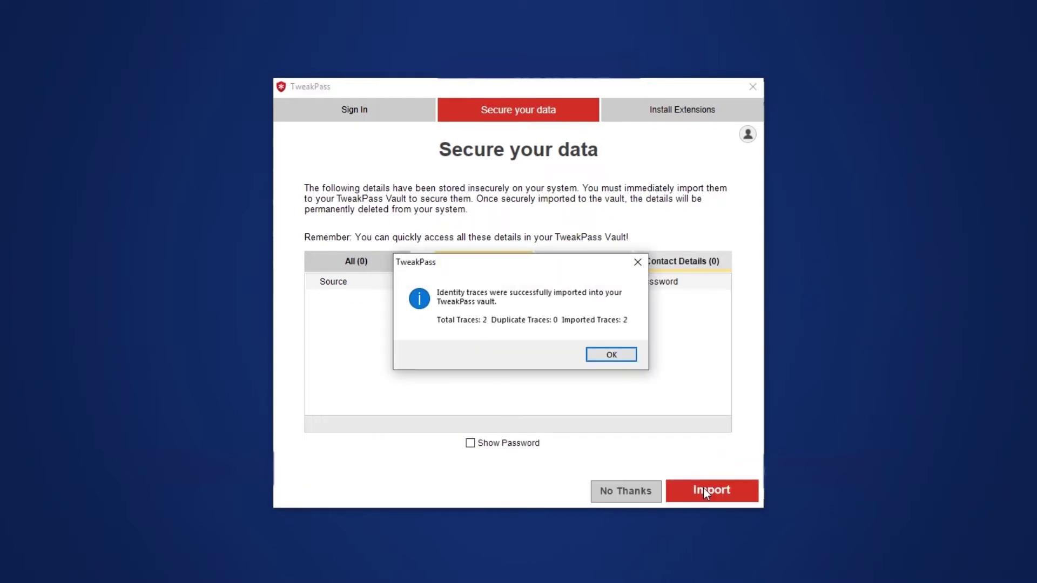
pyautogui.click(611, 355)
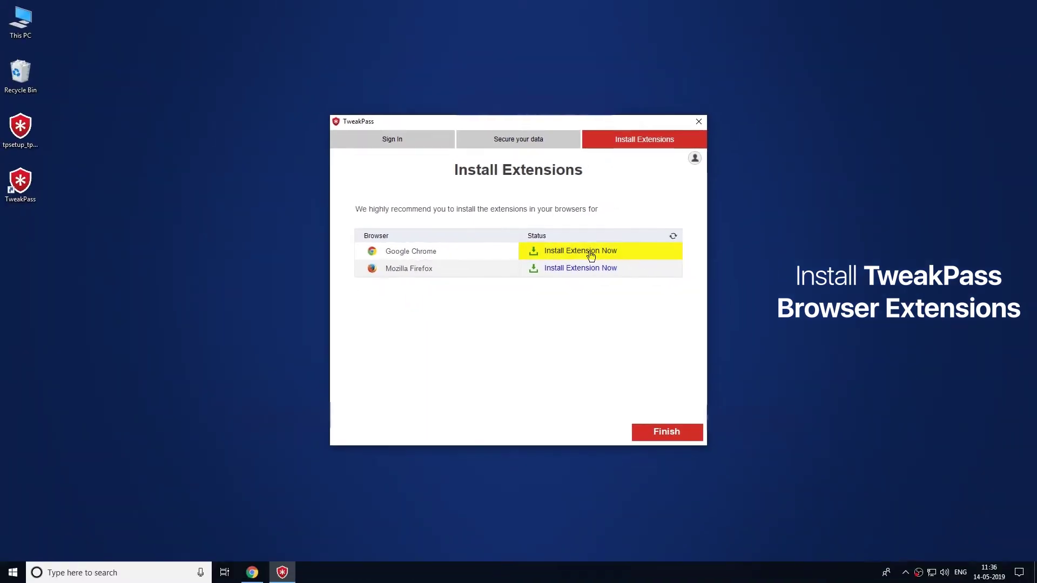
# Install the TweakPass Google Chrome extension from the Chrome Web Store.
pyautogui.click(590, 251)
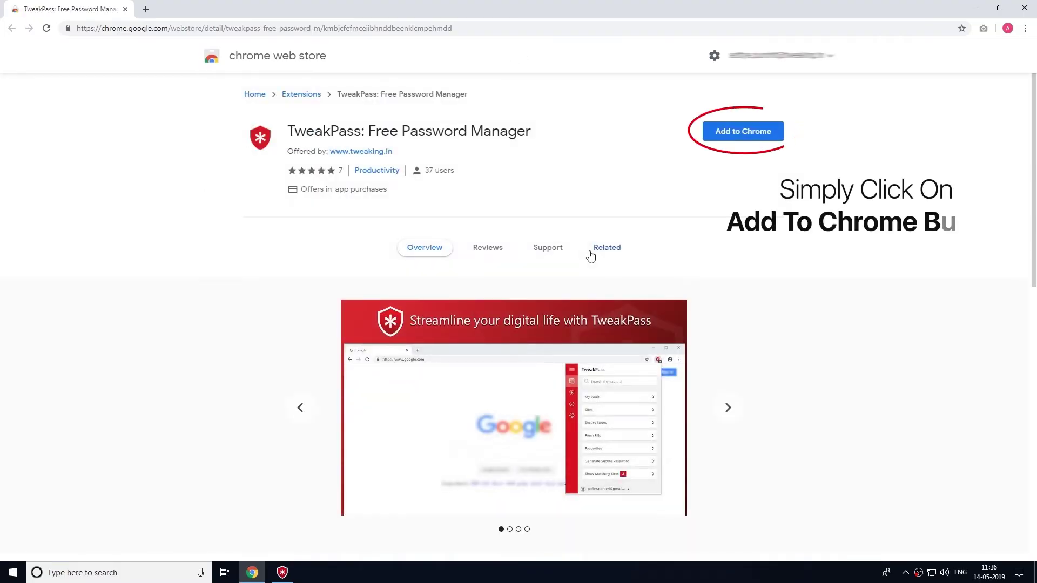
pyautogui.click(738, 132)
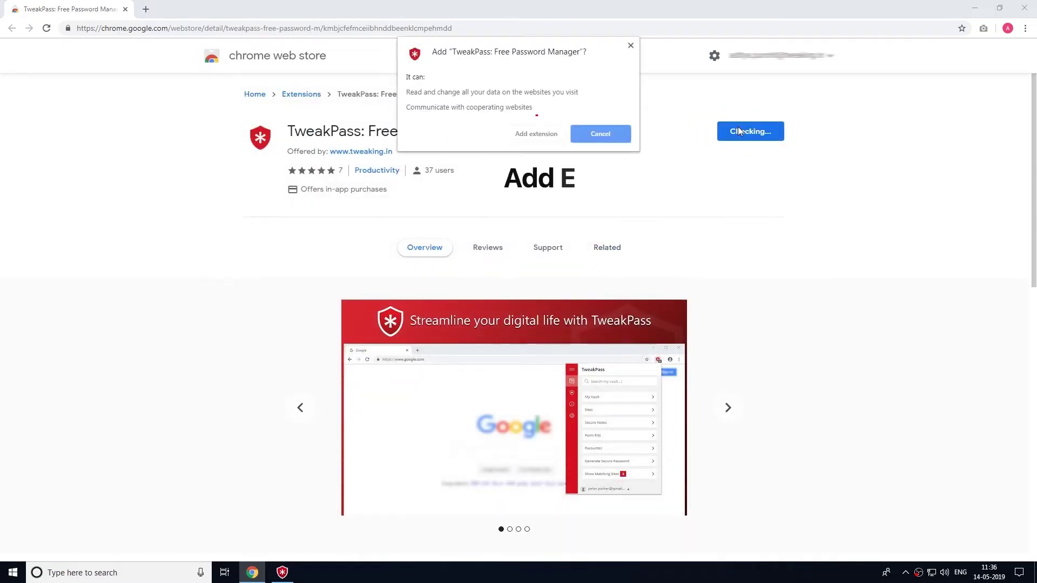
pyautogui.click(538, 133)
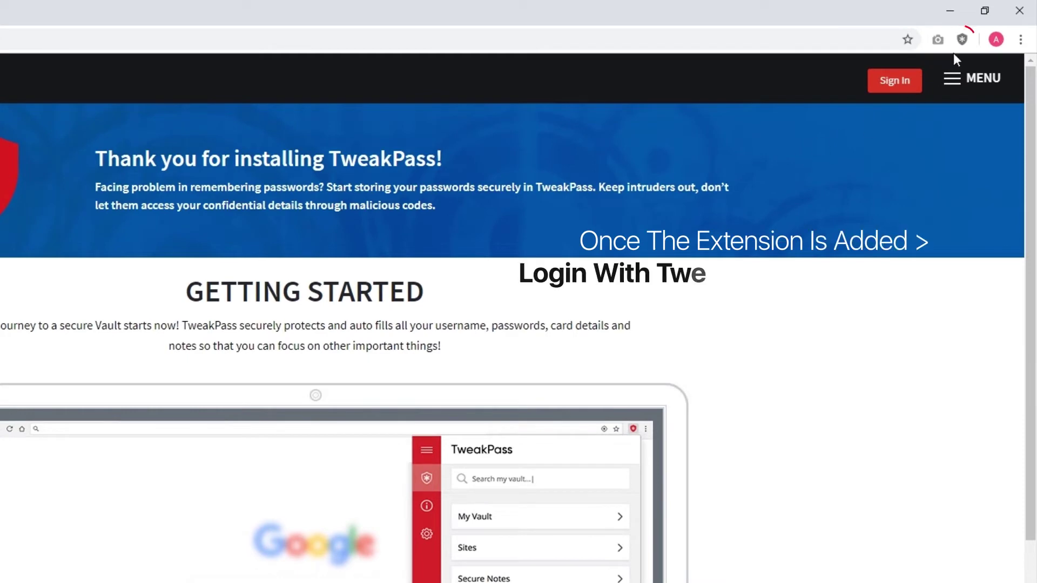
# Log in to the TweakPass Chrome extension with the account e-mail and master password.
pyautogui.click(961, 40)
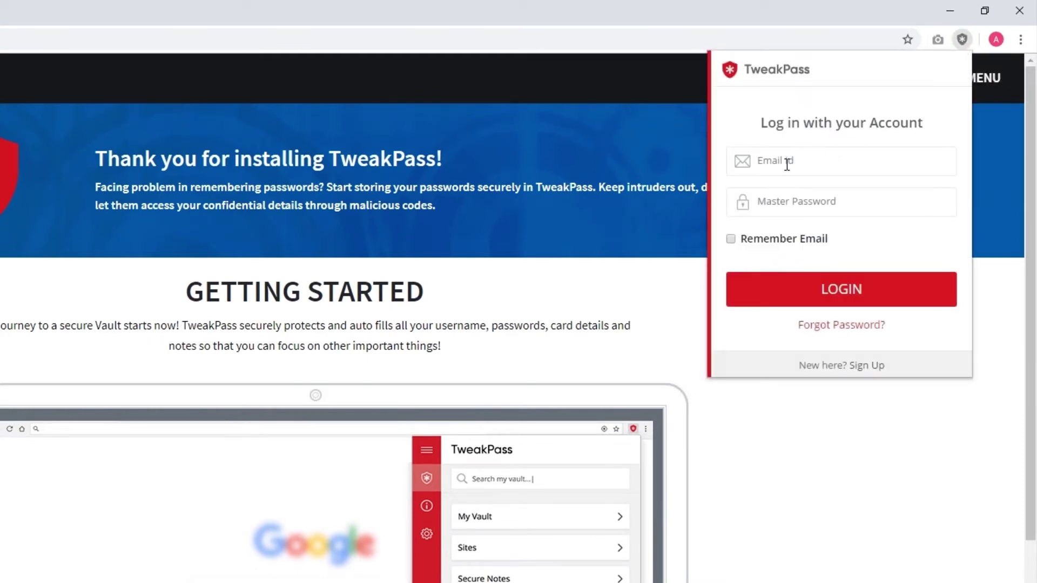
pyautogui.click(786, 164)
pyautogui.hotkey('ctrl', 'v')
pyautogui.write('@gmail.com')
pyautogui.click(773, 207)
pyautogui.write('****')
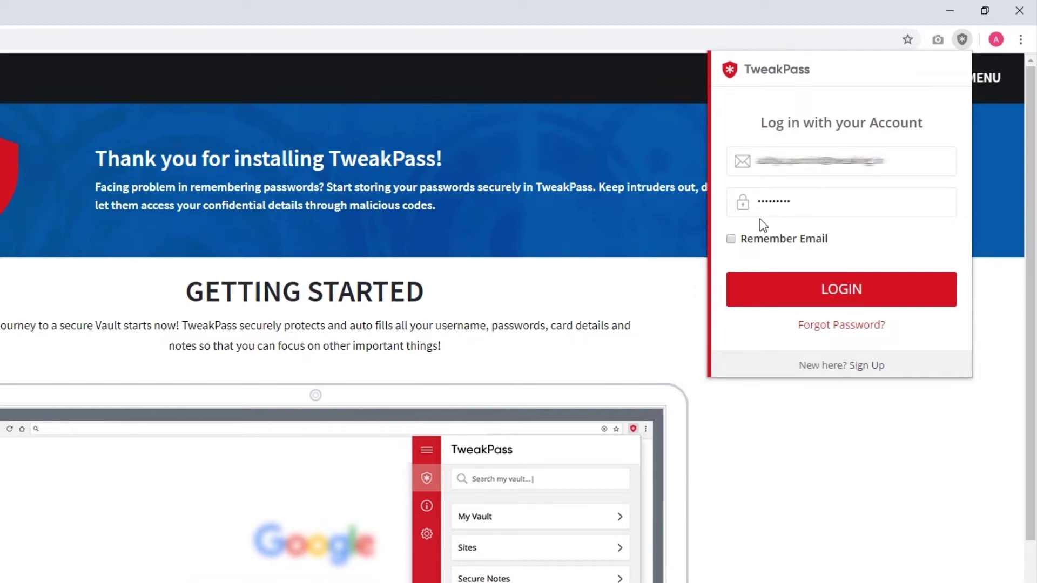
pyautogui.click(834, 290)
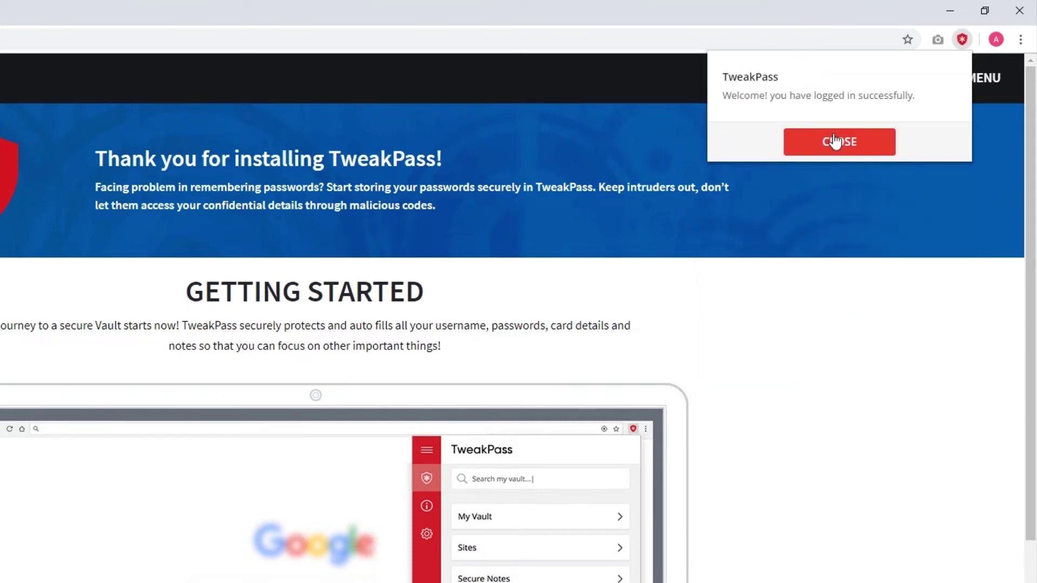
pyautogui.click(833, 141)
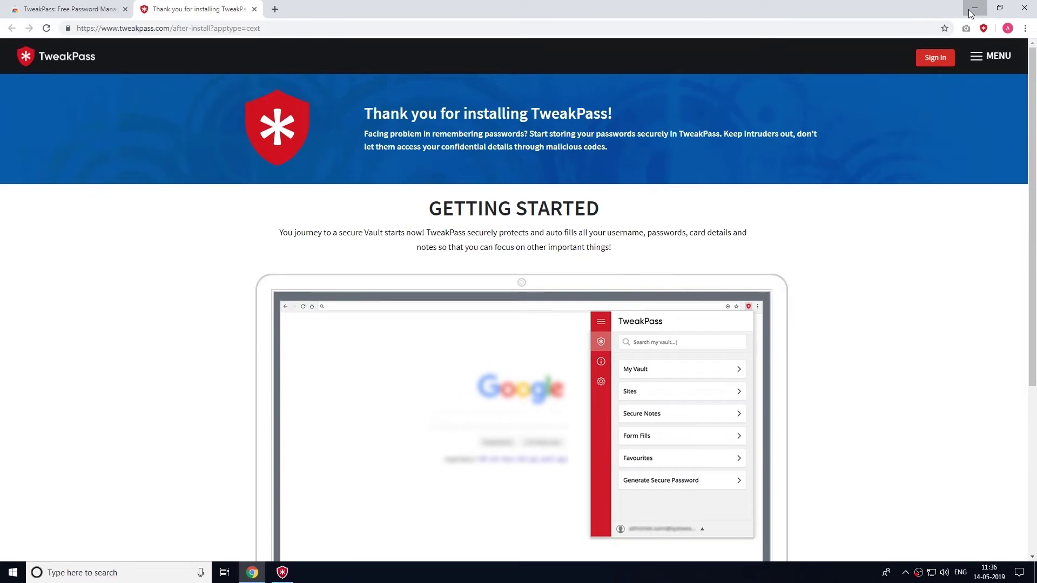
# Minimize Chrome and finish the Install Extensions wizard so TweakPass Vault opens.
pyautogui.click(964, 9)
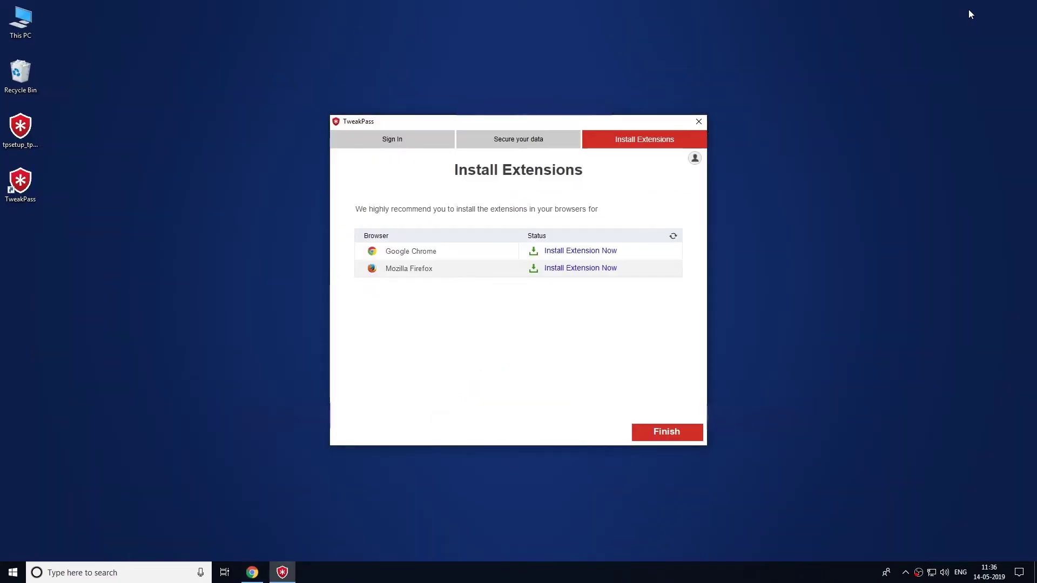
pyautogui.click(654, 432)
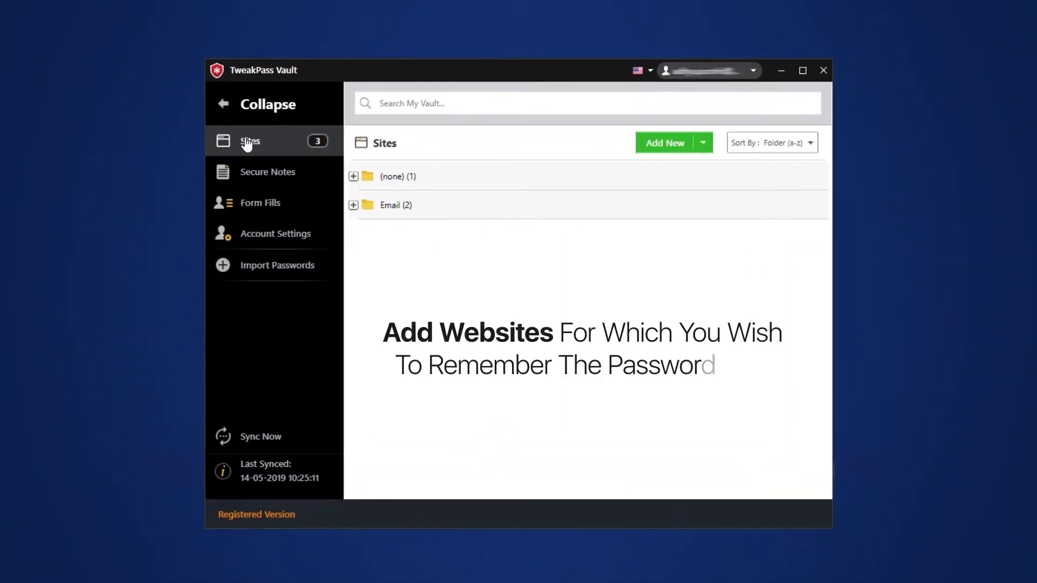
pyautogui.click(662, 149)
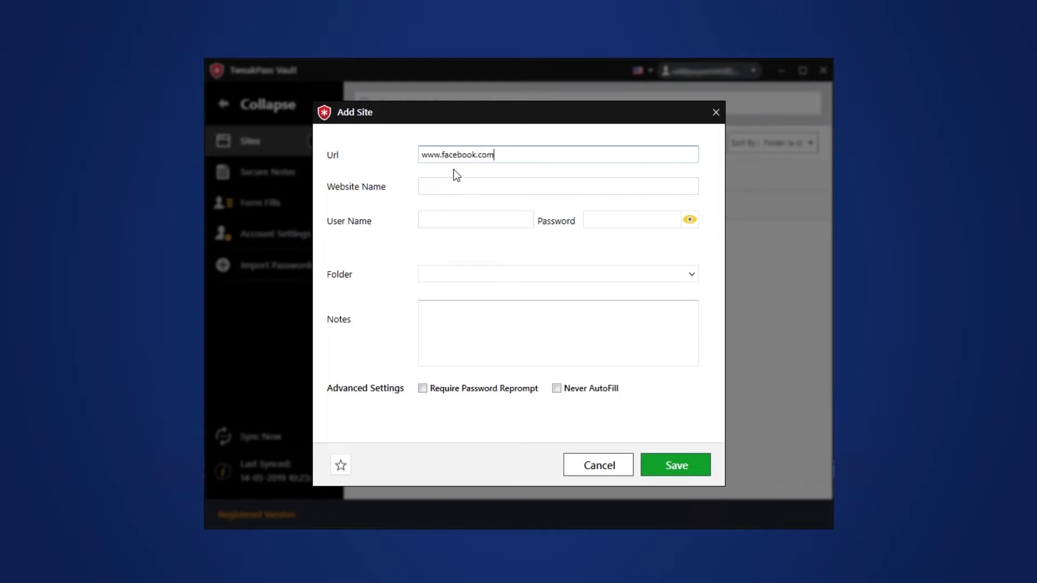
pyautogui.click(445, 184)
pyautogui.write('Facebo')
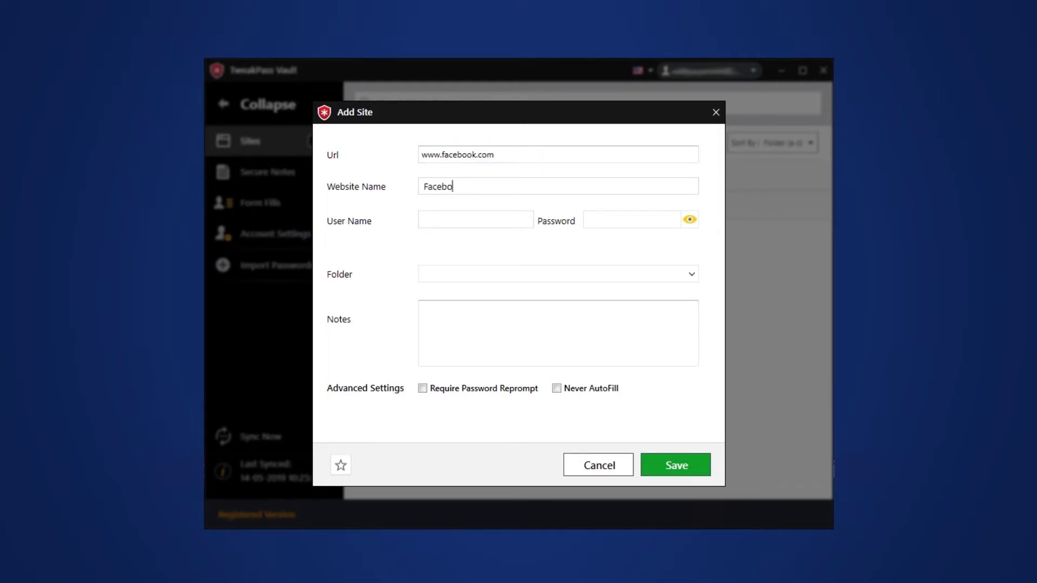
pyautogui.write('username')
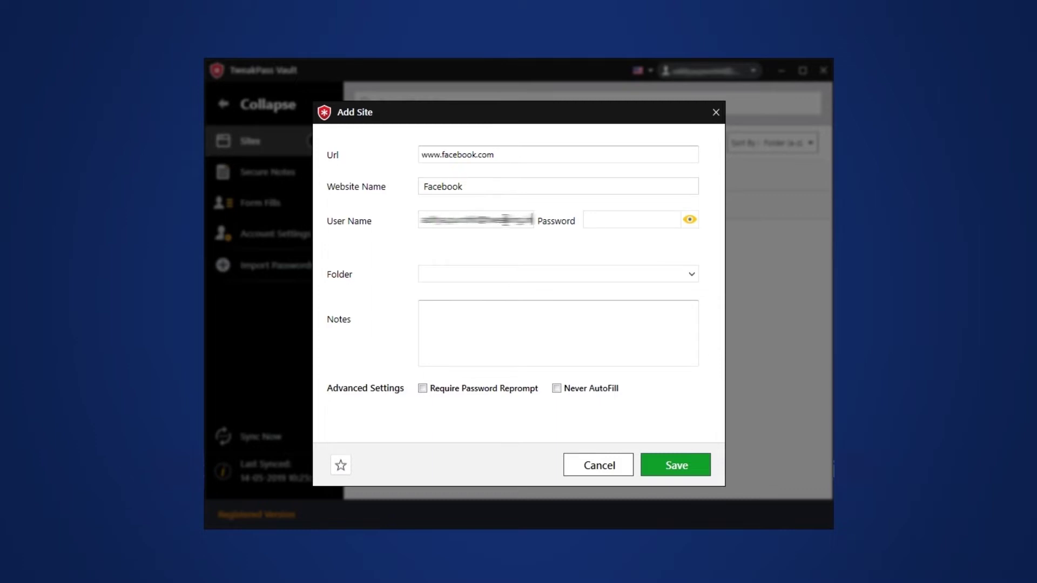
pyautogui.click(593, 218)
pyautogui.write('******')
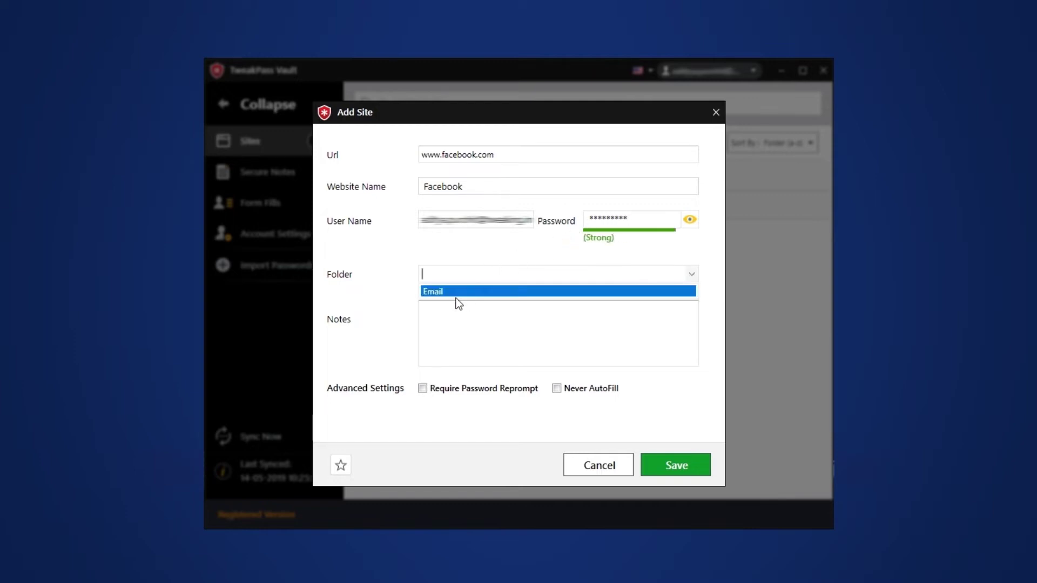
pyautogui.click(454, 317)
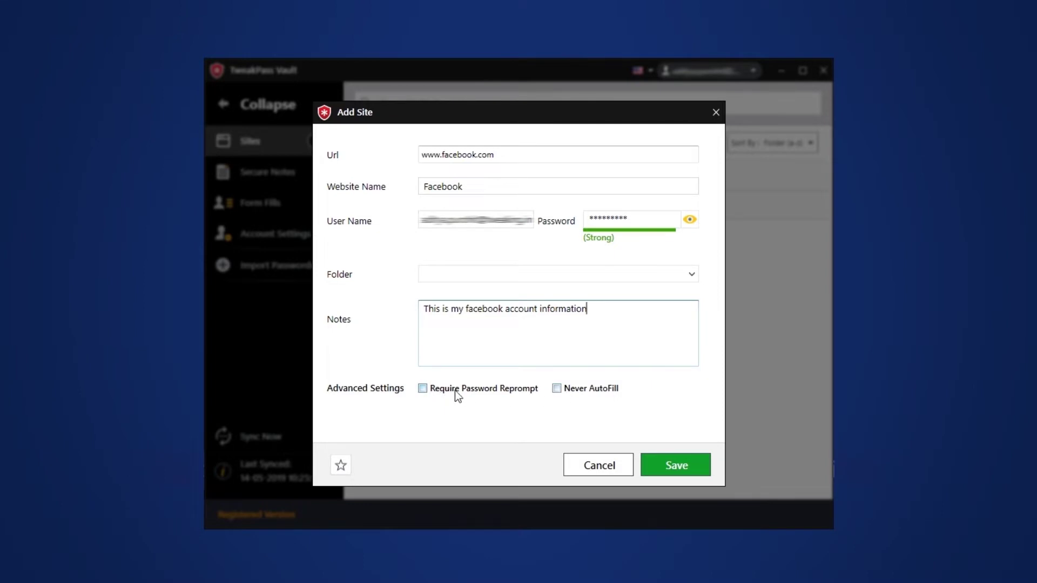
pyautogui.click(661, 472)
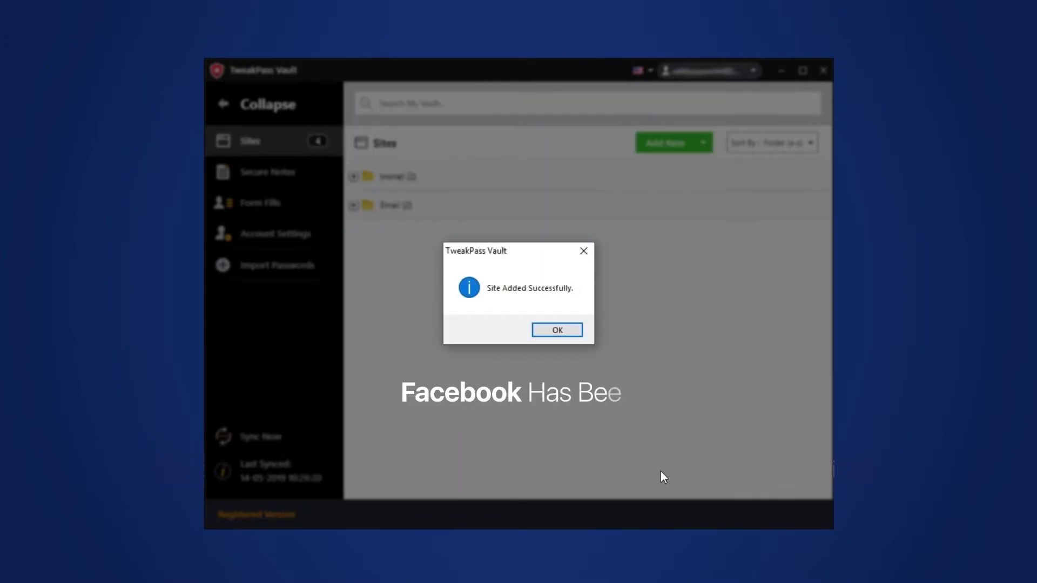
pyautogui.click(557, 330)
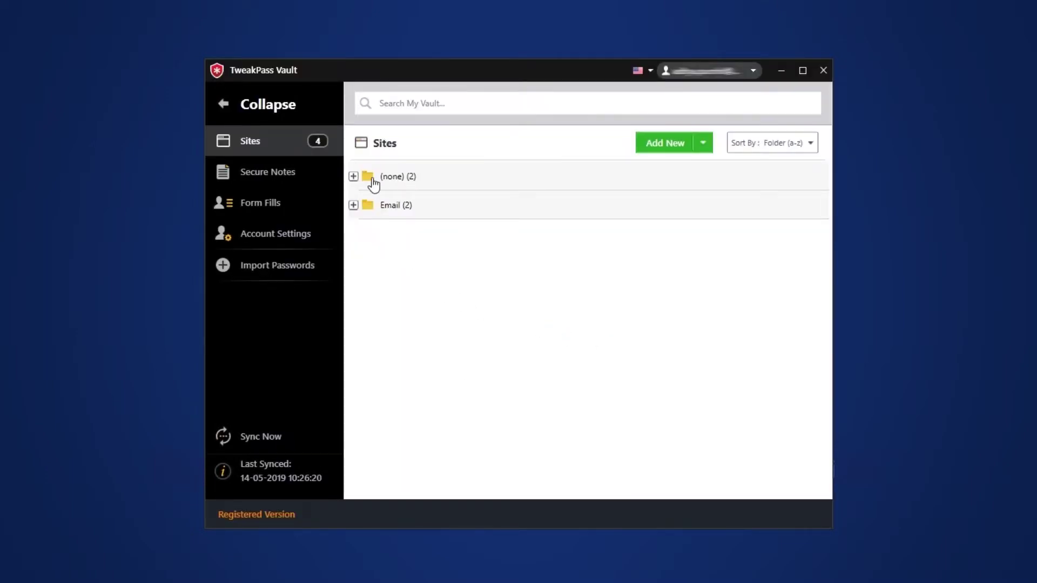
pyautogui.click(353, 177)
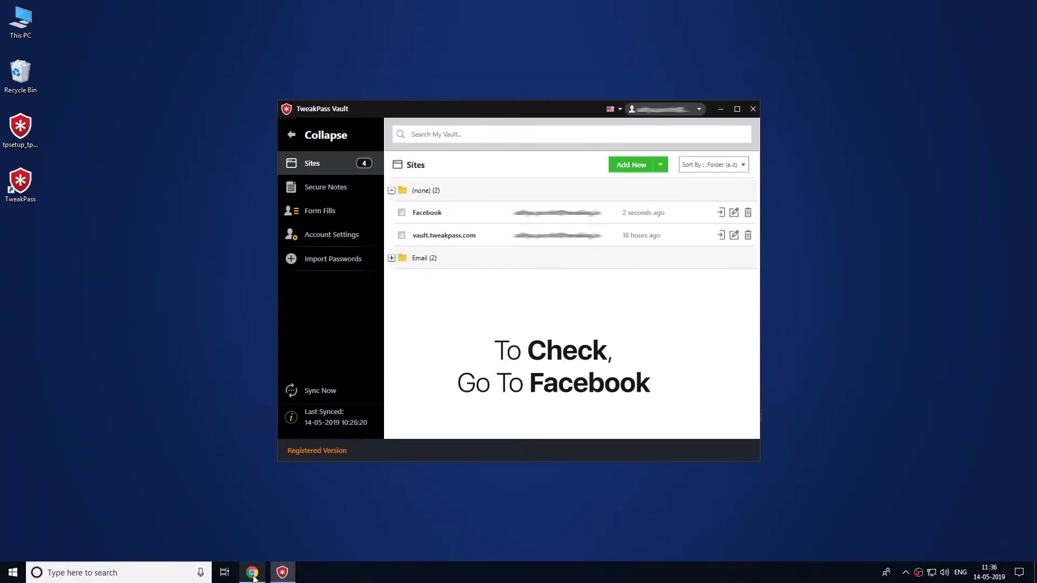
pyautogui.click(252, 574)
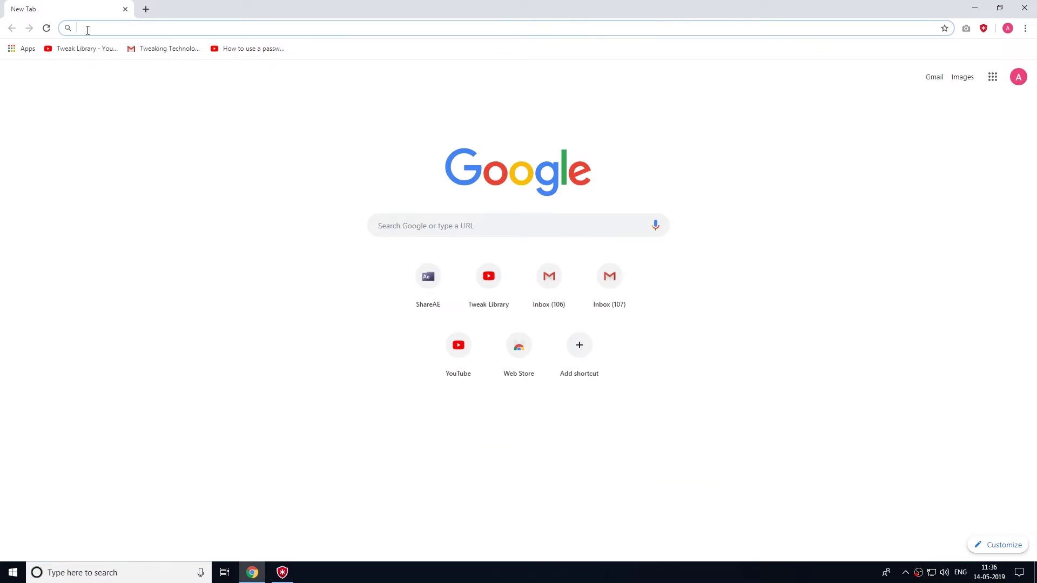
pyautogui.write('www.facebook.com')
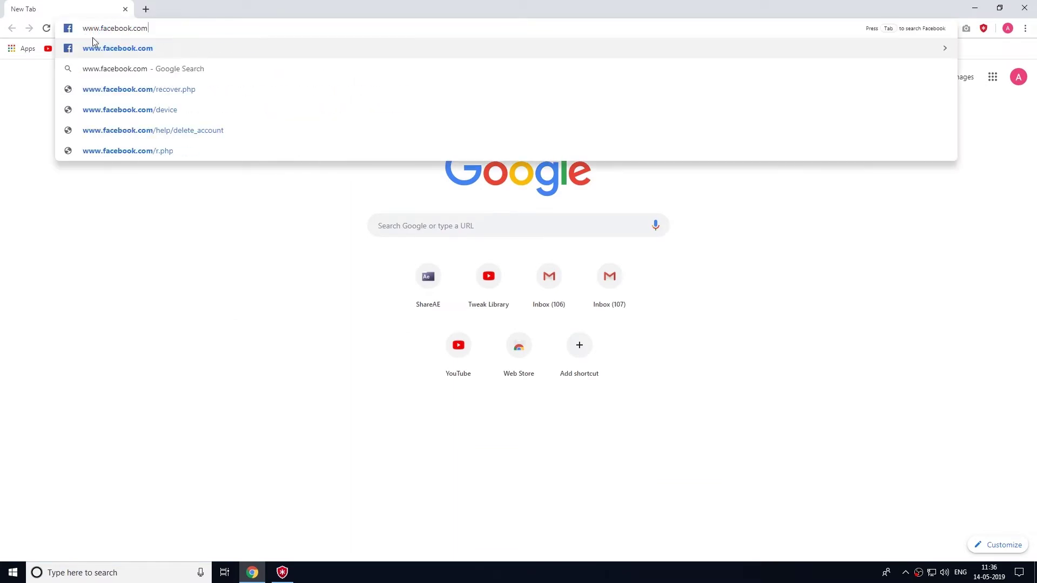
pyautogui.click(98, 47)
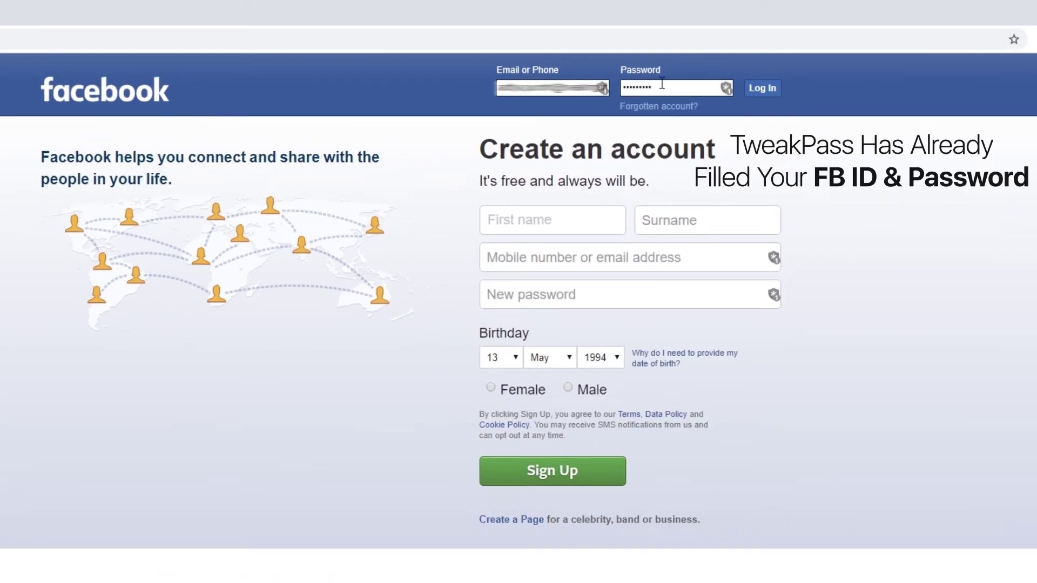
pyautogui.click(602, 88)
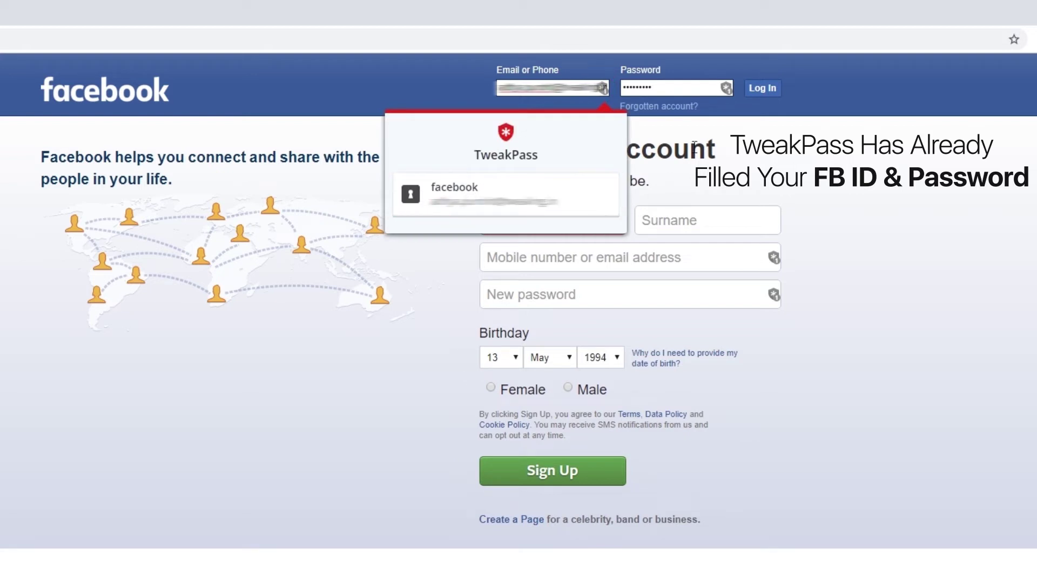
pyautogui.click(727, 89)
pyautogui.click(727, 89)
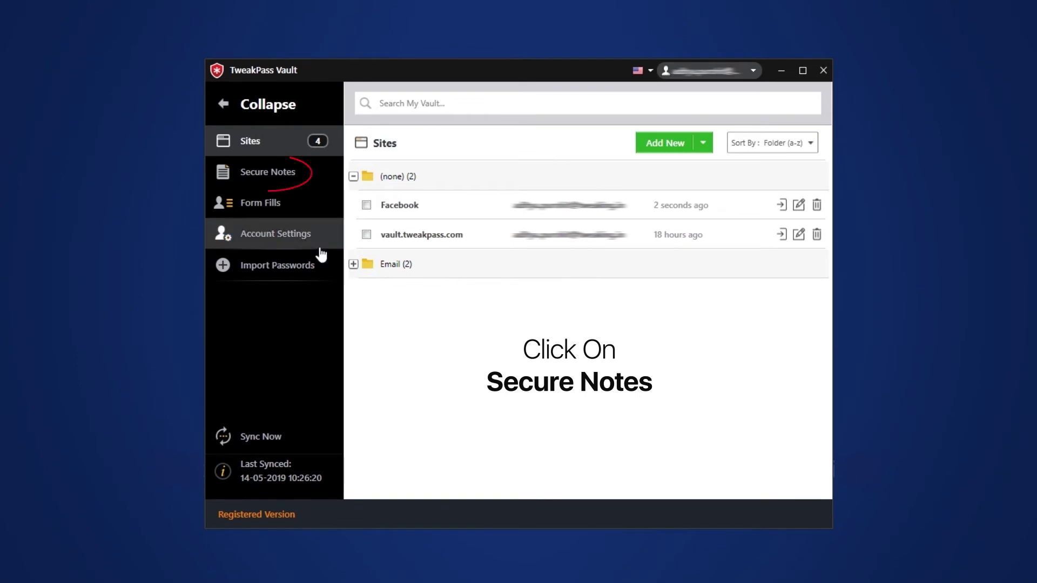
# Start a new secure note titled 'Personal Information' with the Bank Account note type.
pyautogui.click(278, 183)
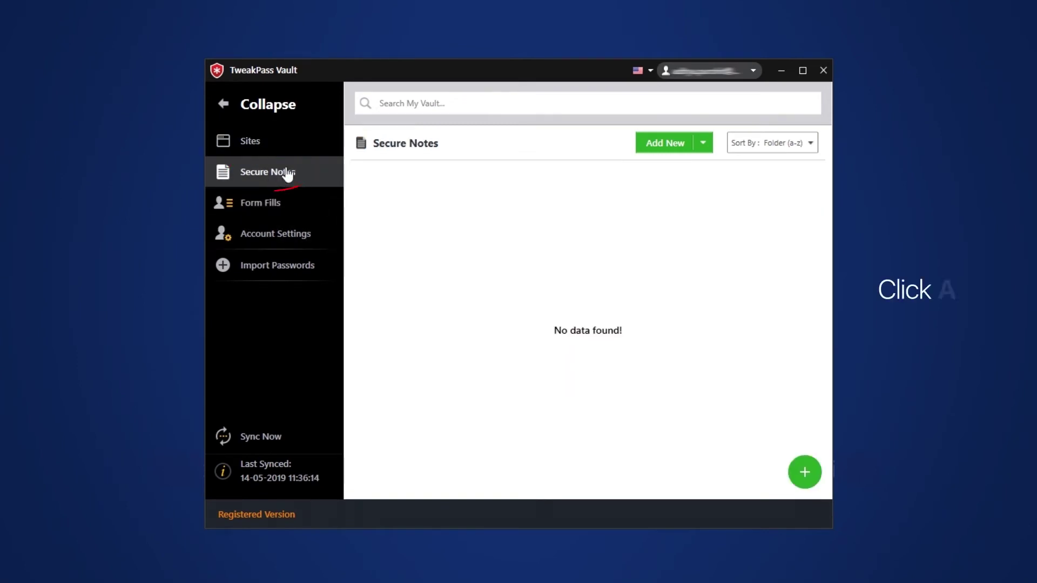
pyautogui.click(649, 144)
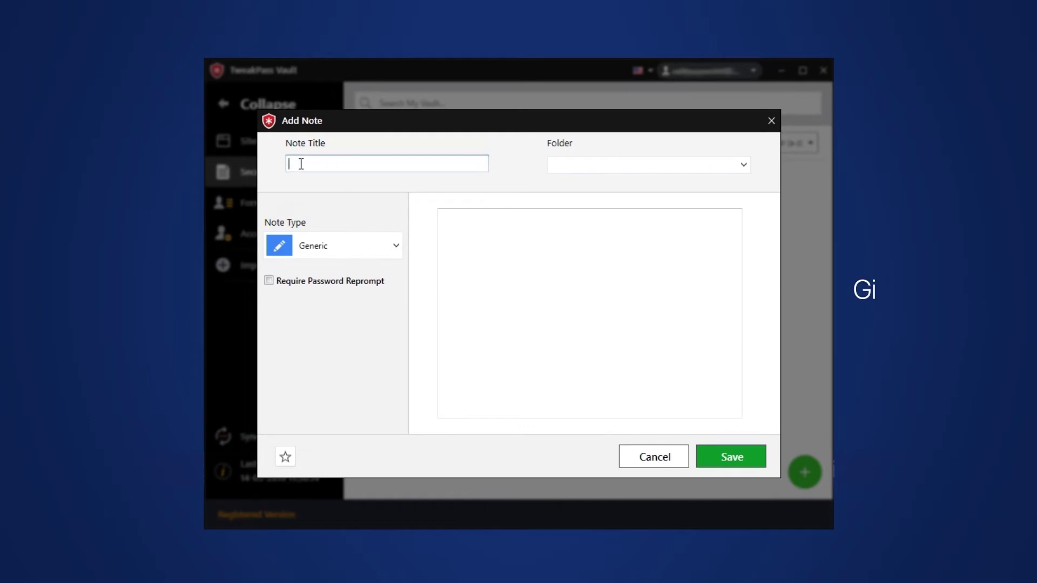
pyautogui.write('Personal')
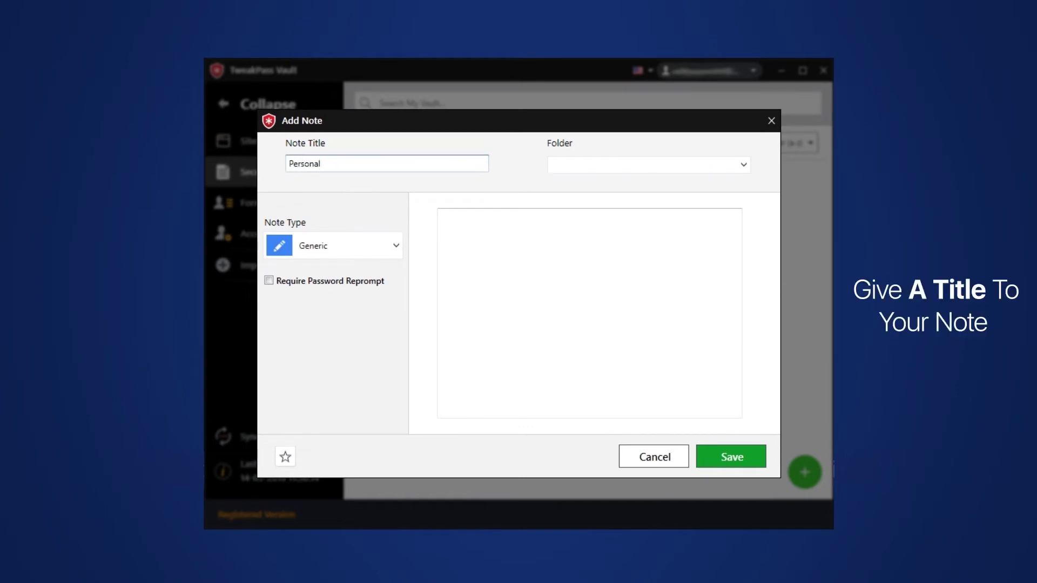
pyautogui.write(' Information')
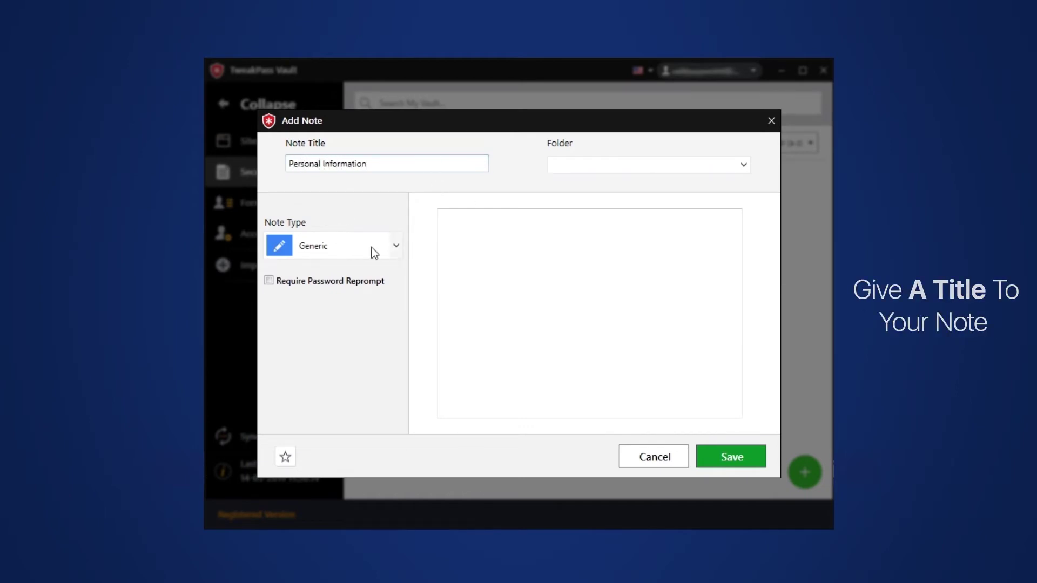
pyautogui.click(396, 246)
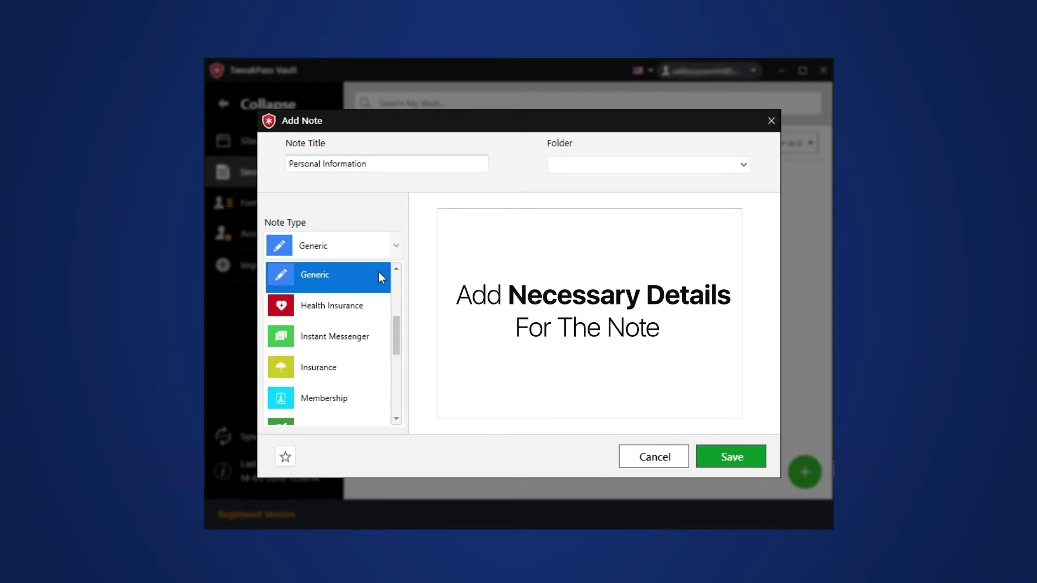
pyautogui.moveTo(394, 329); pyautogui.dragTo(394, 287)
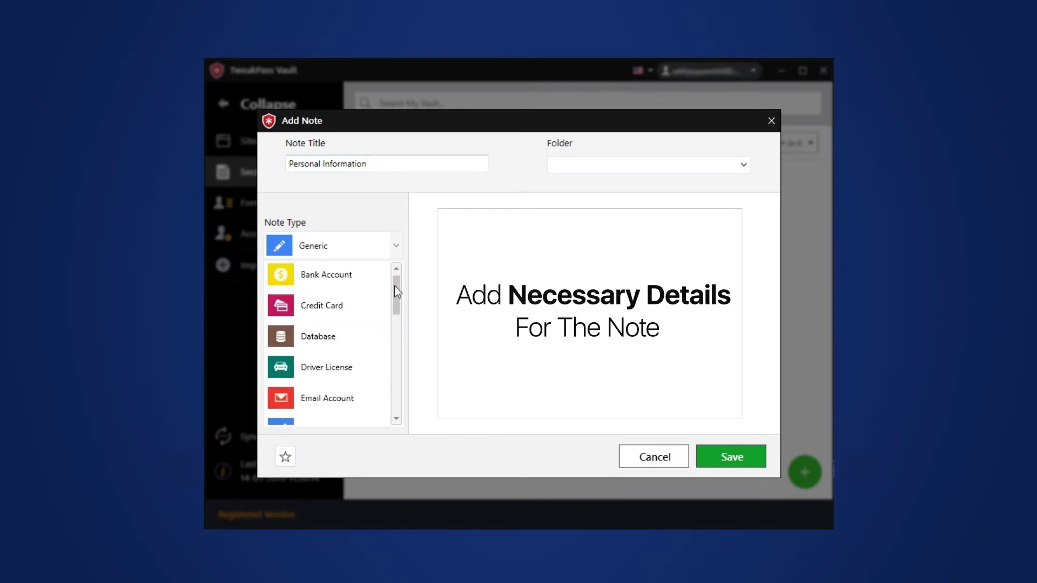
pyautogui.click(319, 277)
# Enter bank name CARLSBAD NATIONAL BANK, the routing and account numbers, and paste the IBAN.
pyautogui.click(522, 211)
pyautogui.write('CARLSBAD NATIONAL BANK')
pyautogui.click(523, 250)
pyautogui.click(523, 282)
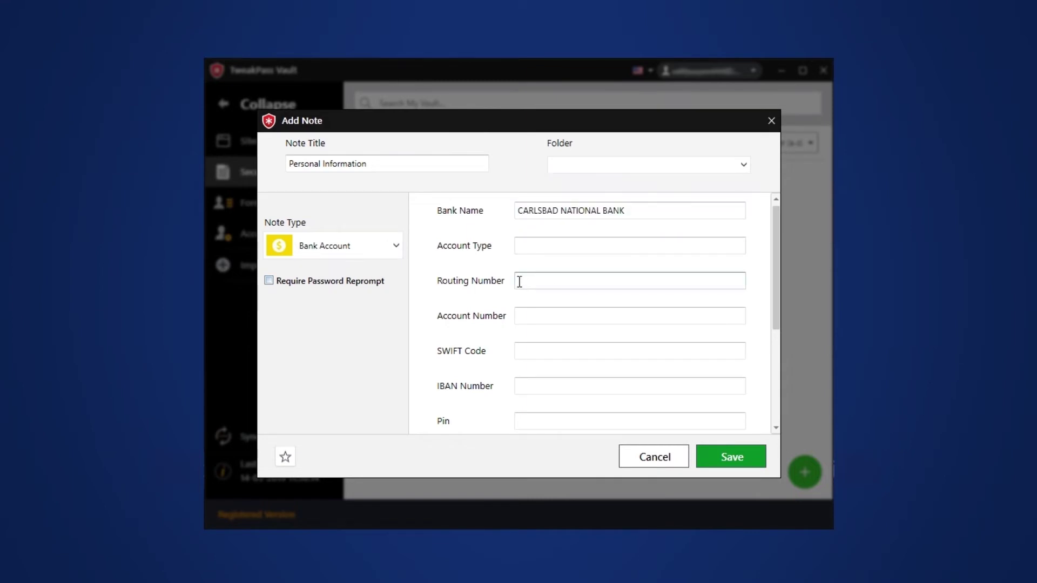
pyautogui.click(522, 319)
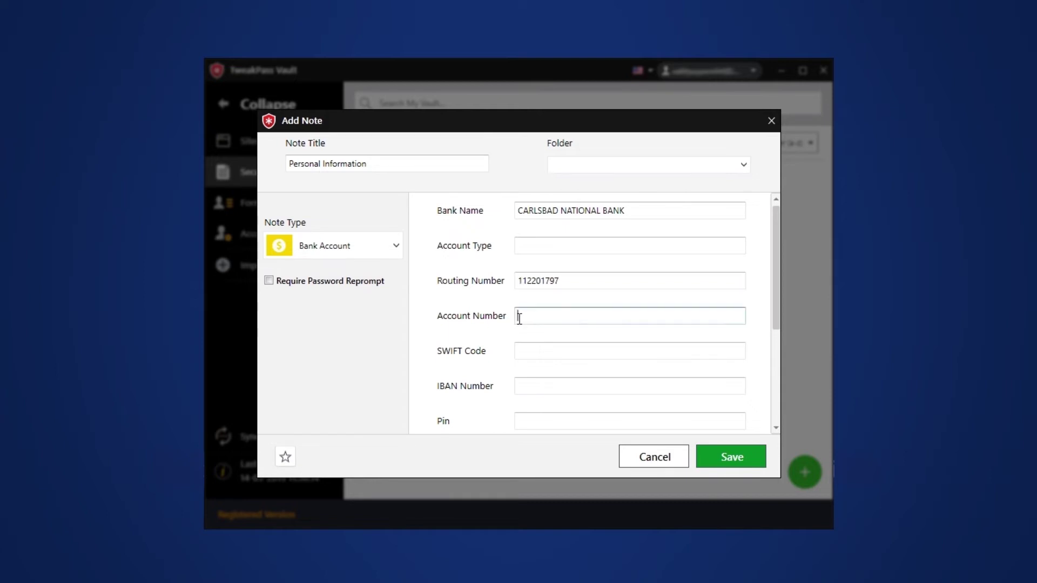
pyautogui.write('123456789012')
pyautogui.scroll(-1, 529, 320)
pyautogui.click(526, 354)
pyautogui.hotkey('ctrl', 'v')
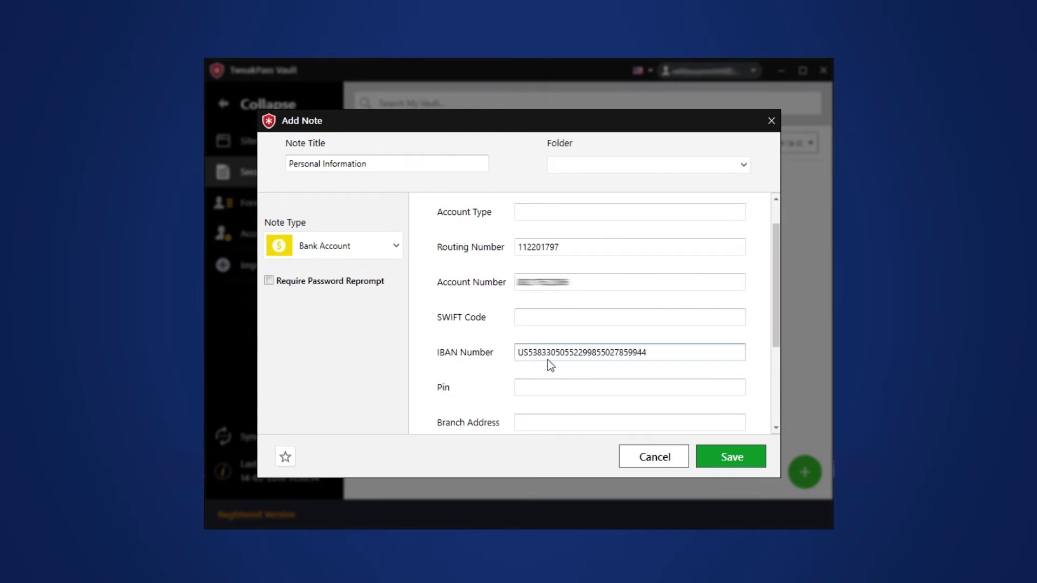
pyautogui.scroll(-3, 548, 365)
pyautogui.scroll(-1, 530, 338)
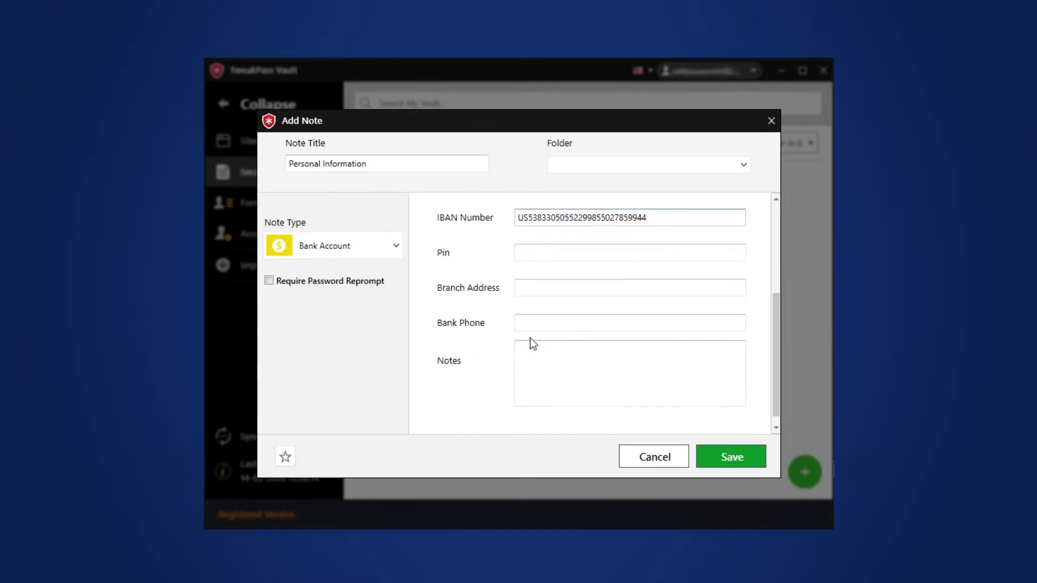
# Switch the note to Credit Card and enter the cardholder's name, card number and security code.
pyautogui.click(398, 243)
pyautogui.click(338, 318)
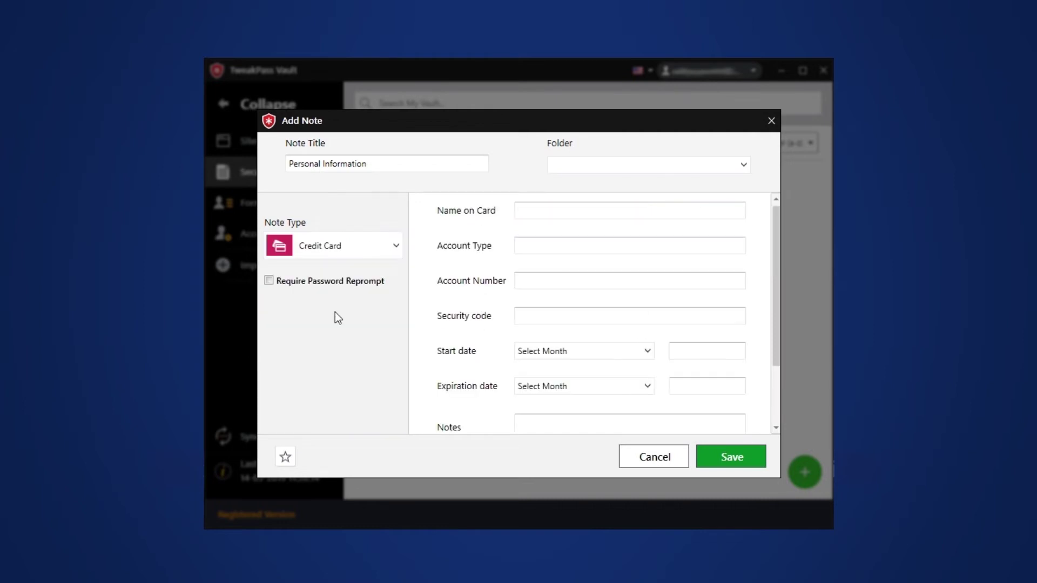
pyautogui.click(524, 210)
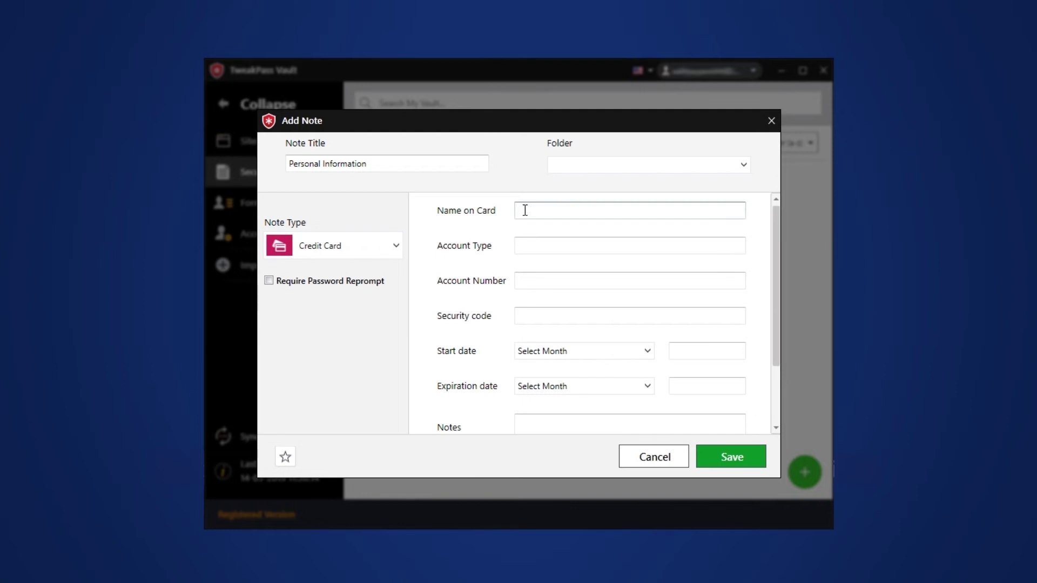
pyautogui.click(525, 213)
pyautogui.click(524, 246)
pyautogui.click(523, 285)
pyautogui.hotkey('ctrl', 'v')
pyautogui.click(530, 316)
pyautogui.write('789')
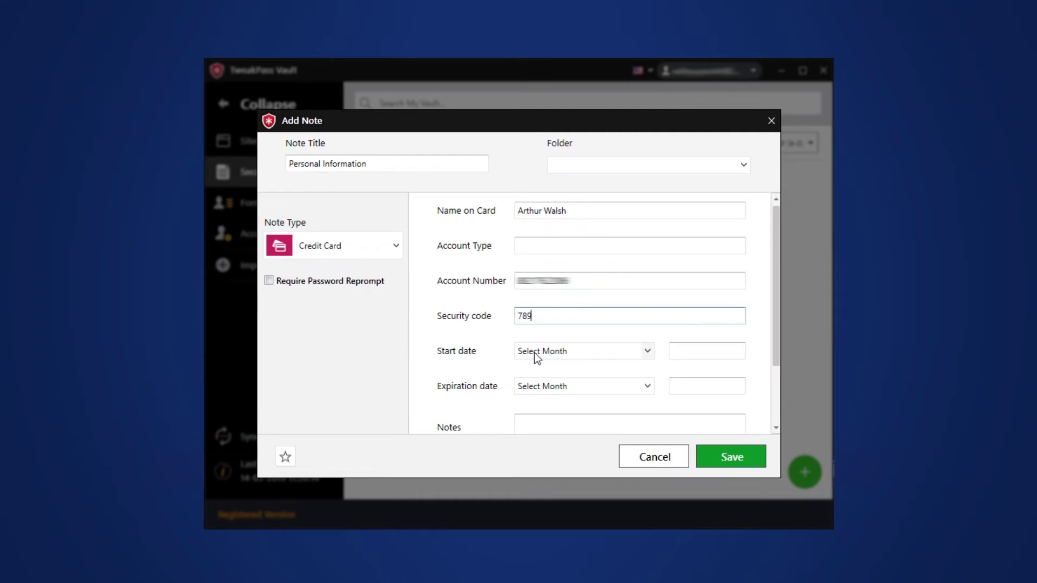
# Set start month March and expiration month April, and add the note 'This is my credit card'.
pyautogui.click(534, 352)
pyautogui.click(537, 403)
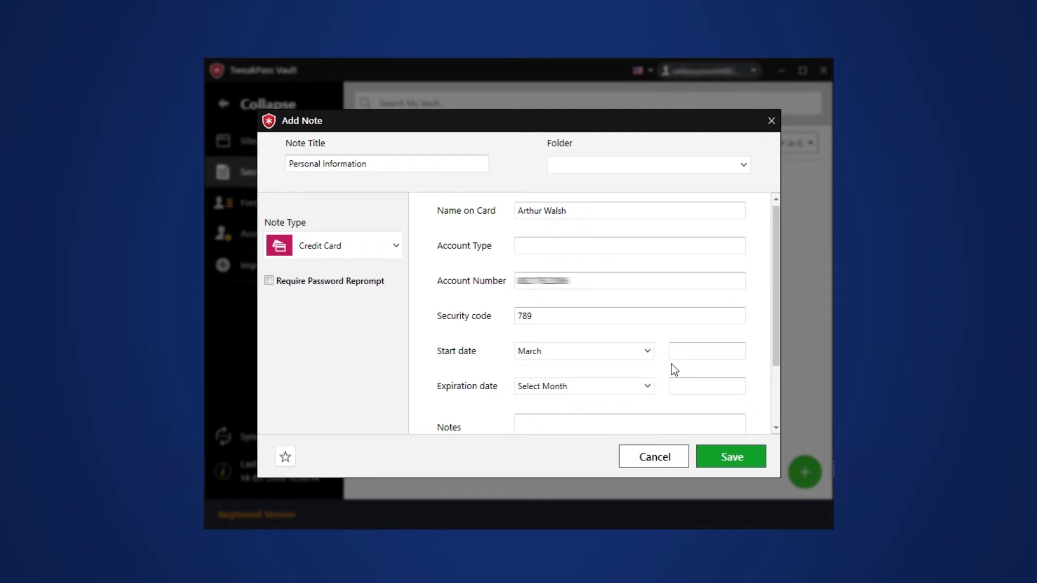
pyautogui.click(676, 351)
pyautogui.click(650, 389)
pyautogui.click(557, 450)
pyautogui.click(696, 386)
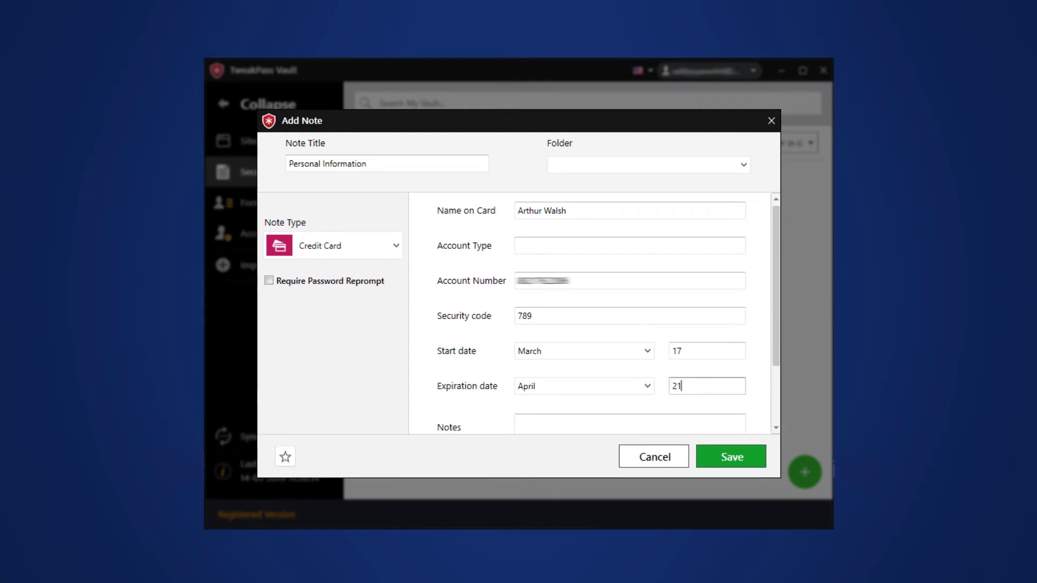
pyautogui.scroll(-2, 702, 395)
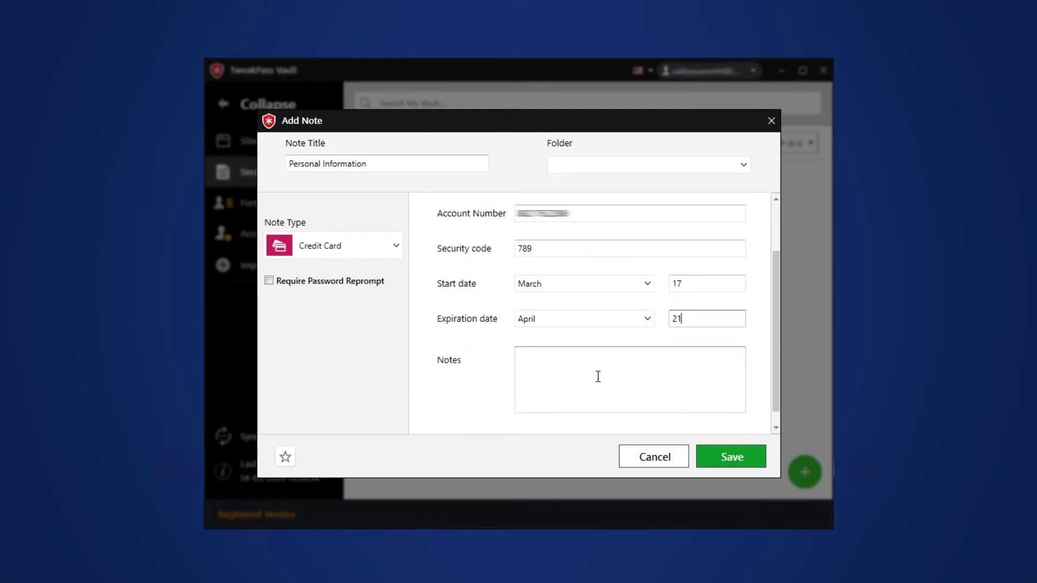
pyautogui.click(537, 379)
pyautogui.write('This is my credit card')
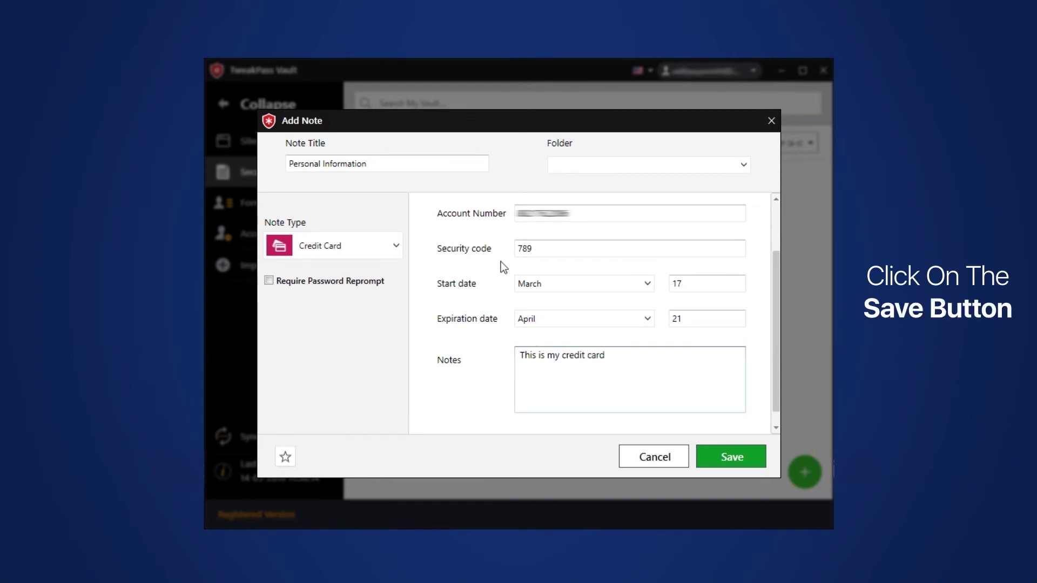
# Save the credit card note, confirm it, view it in the (none) folder, then go to Form Fills.
pyautogui.click(732, 457)
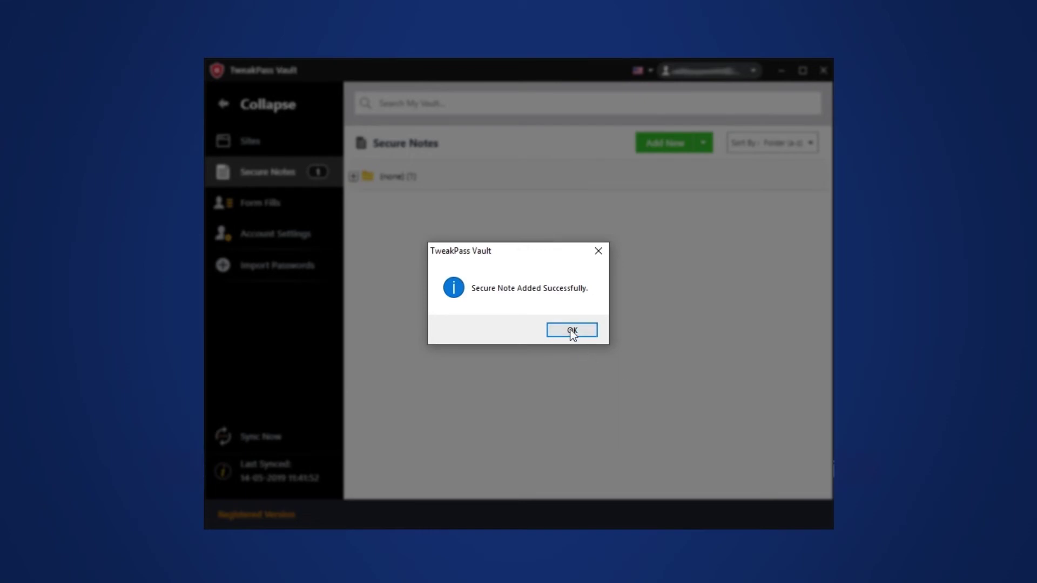
pyautogui.click(572, 332)
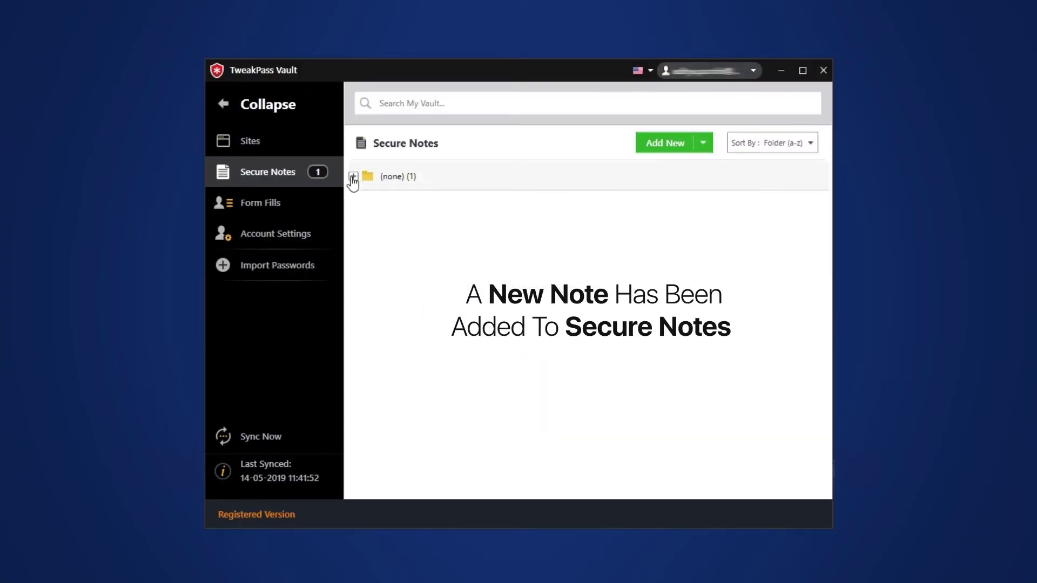
pyautogui.click(353, 176)
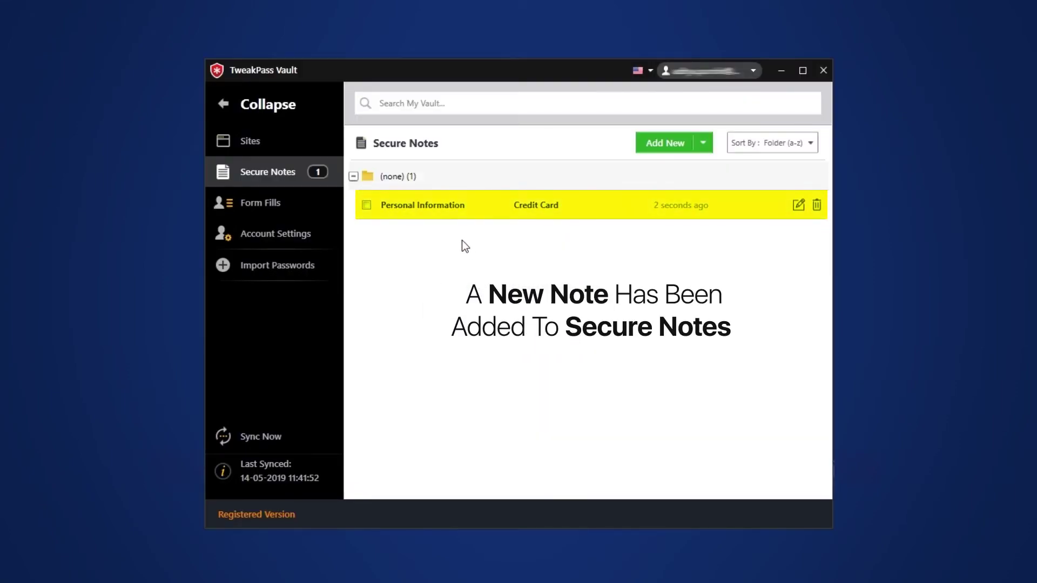
pyautogui.click(270, 205)
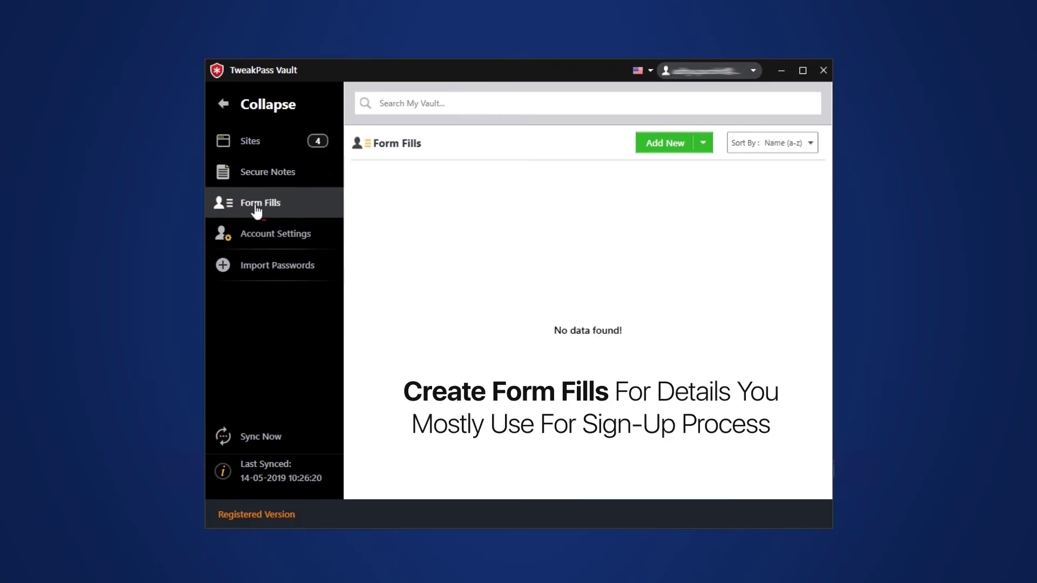
# Create a 'Biodata' form fill with title Mr, the person's first and last name, and user name.
pyautogui.click(665, 143)
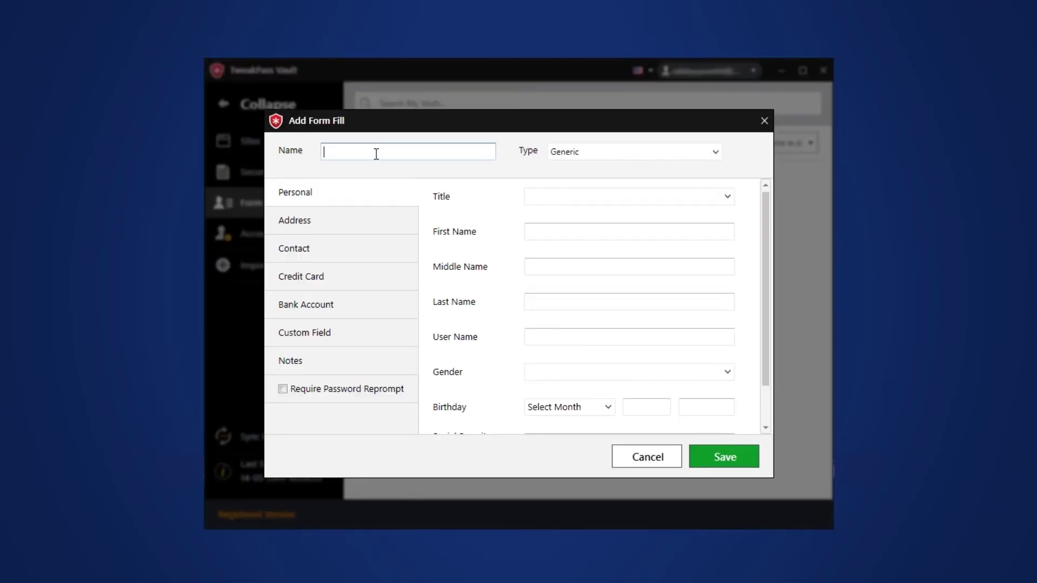
pyautogui.write('Biodata')
pyautogui.click(578, 202)
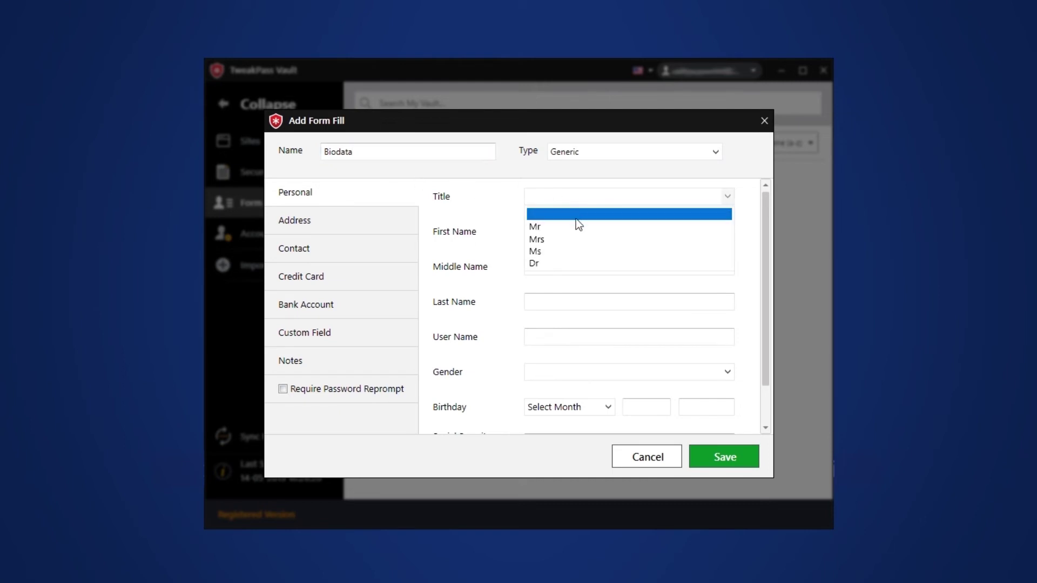
pyautogui.click(573, 226)
pyautogui.click(551, 236)
pyautogui.click(548, 301)
pyautogui.click(586, 333)
pyautogui.scroll(-1, 585, 333)
# Set gender to Male and the birthday to January 1, 1985.
pyautogui.click(594, 338)
pyautogui.click(551, 364)
pyautogui.click(592, 374)
pyautogui.click(562, 384)
pyautogui.click(643, 381)
pyautogui.write('1')
pyautogui.click(718, 375)
pyautogui.write('1985')
pyautogui.scroll(-1, 747, 316)
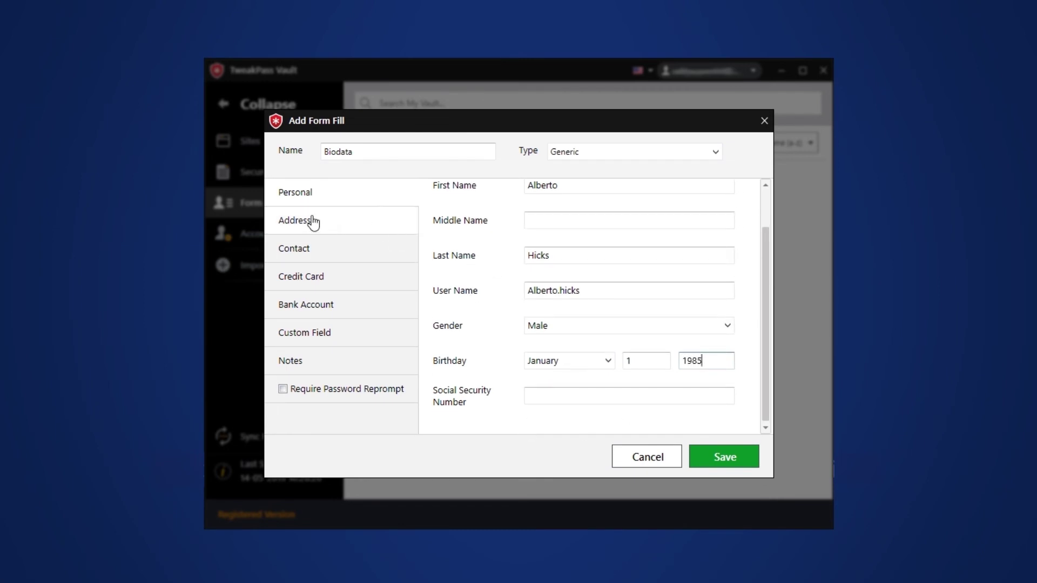
# On the Address tab, enter the company name, first address line and city New York.
pyautogui.click(293, 225)
pyautogui.click(547, 196)
pyautogui.write('albertoh')
pyautogui.click(534, 231)
pyautogui.write('153')
pyautogui.click(537, 337)
pyautogui.write('New york')
# Fill county and state fields and choose United States as the country.
pyautogui.click(574, 370)
pyautogui.write('United states')
pyautogui.scroll(-1, 572, 363)
pyautogui.press('Tab')
pyautogui.write('New york')
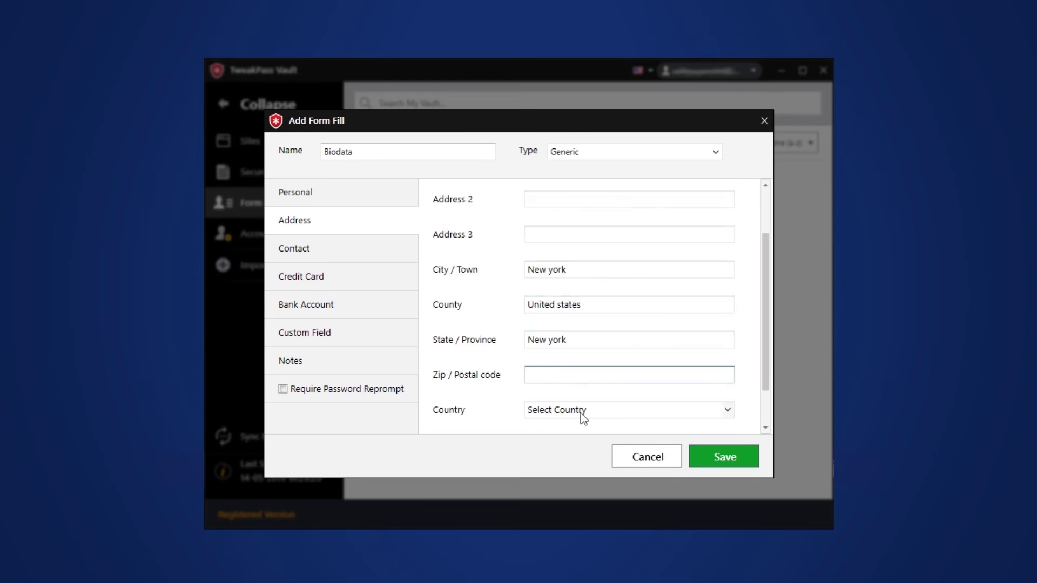
pyautogui.click(581, 412)
pyautogui.scroll(-20, 569, 452)
pyautogui.click(559, 475)
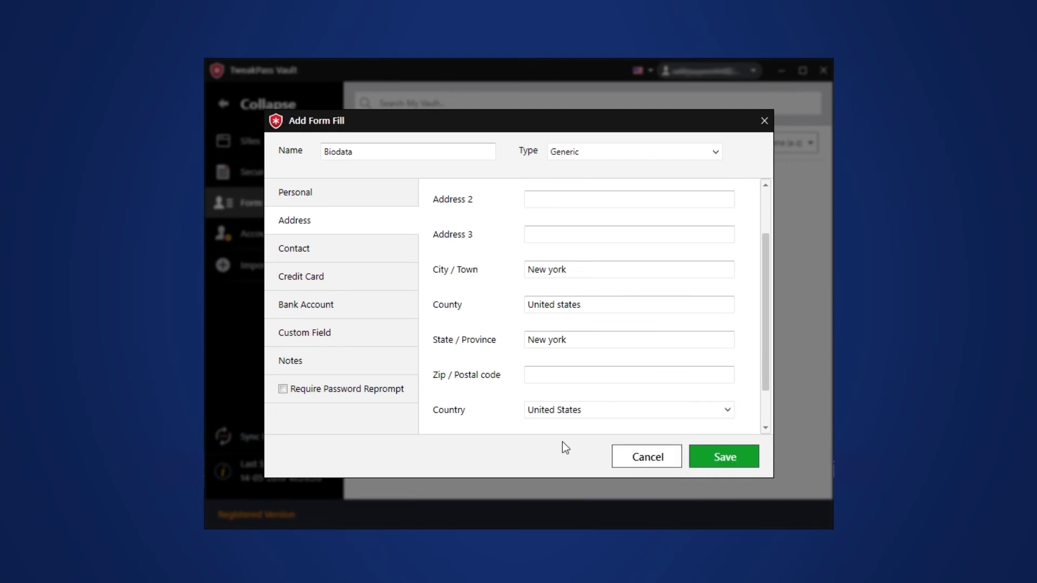
# Enter the contact e-mail address and look through the Credit Card and Bank Account tabs.
pyautogui.click(304, 254)
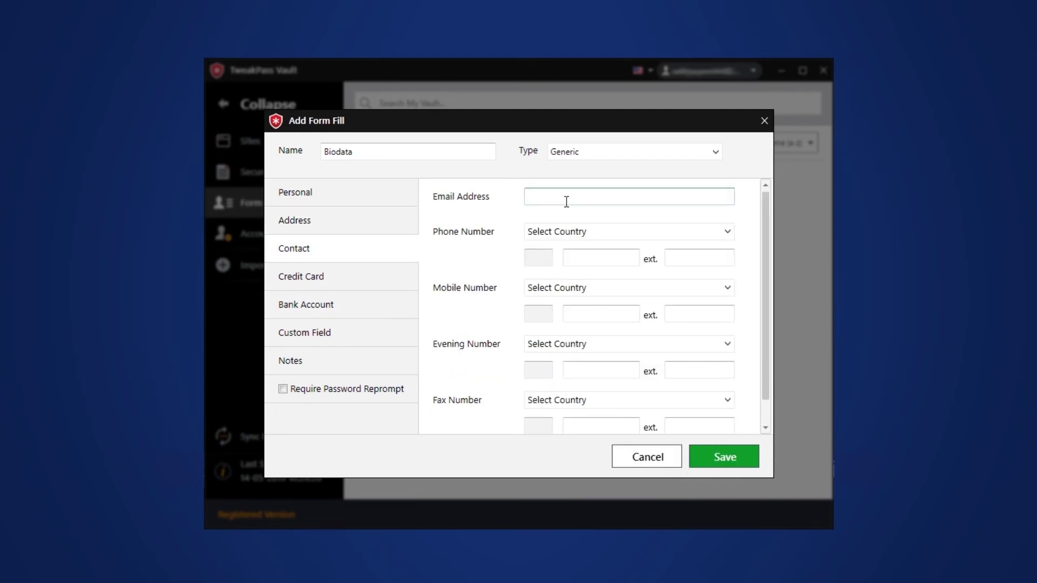
pyautogui.scroll(-1, 620, 232)
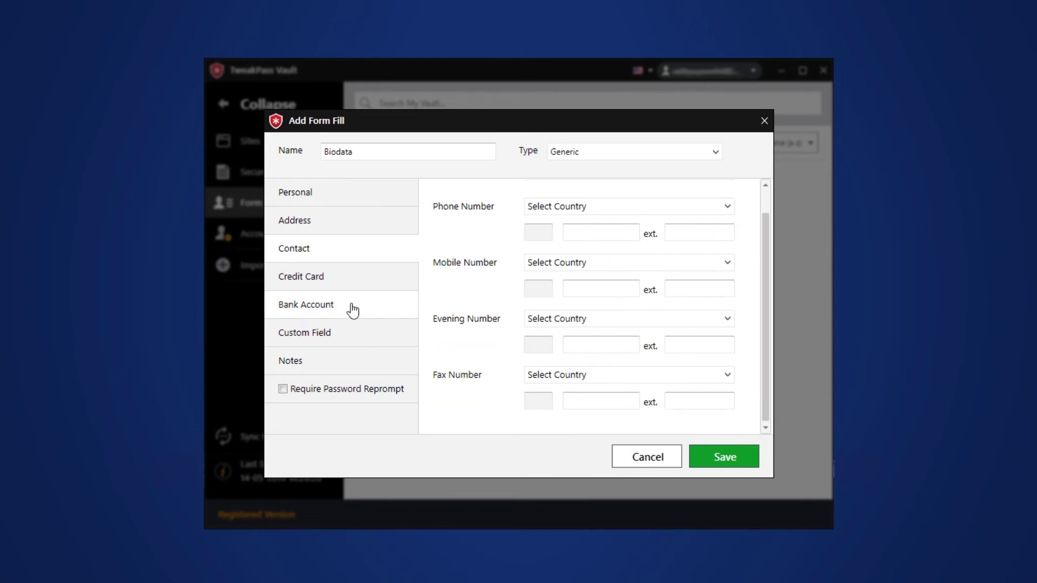
pyautogui.click(296, 285)
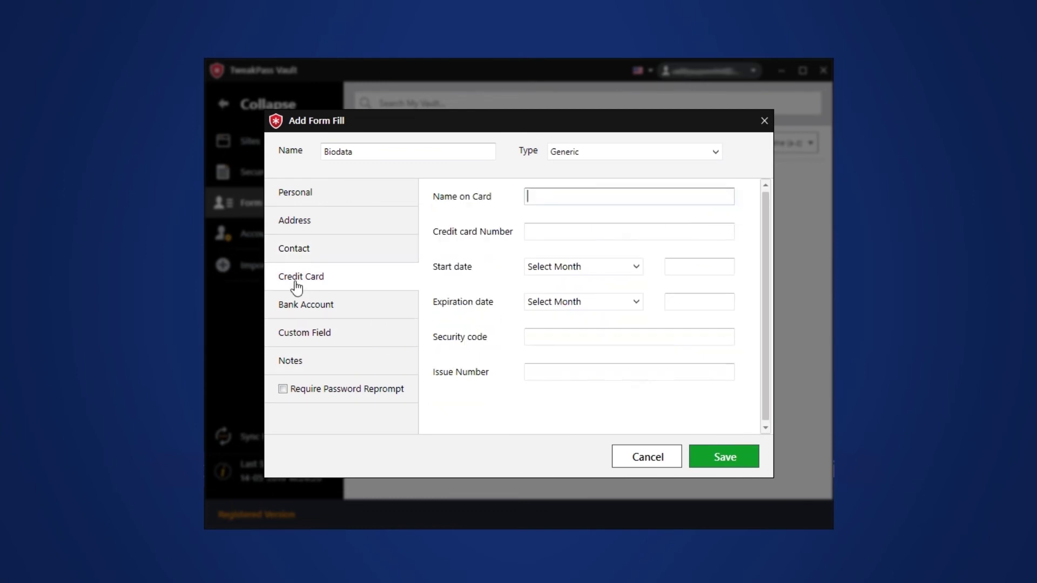
pyautogui.click(303, 316)
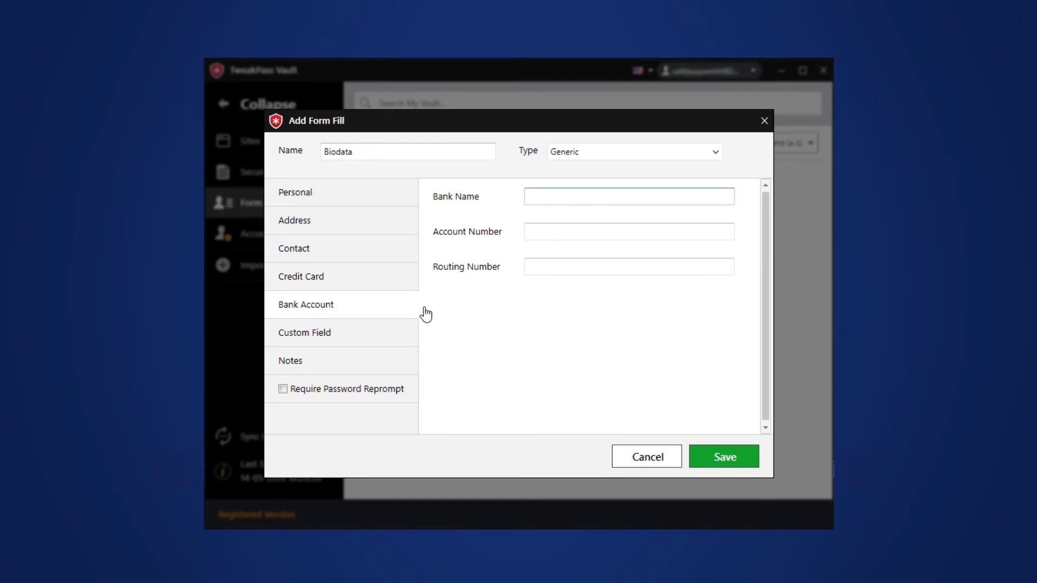
pyautogui.click(315, 339)
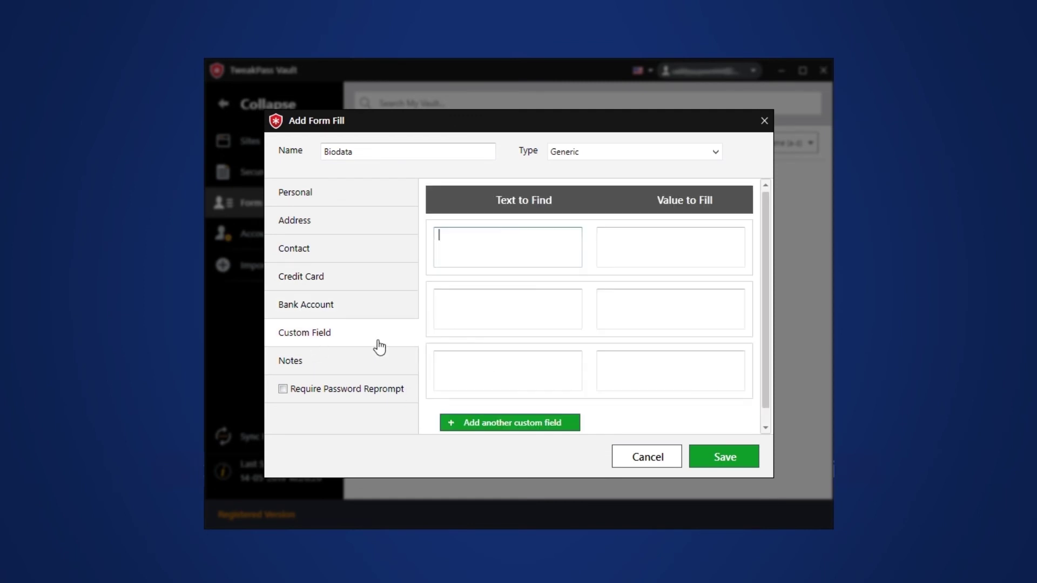
# Add a fourth row to the custom field table and click through its entries.
pyautogui.click(541, 425)
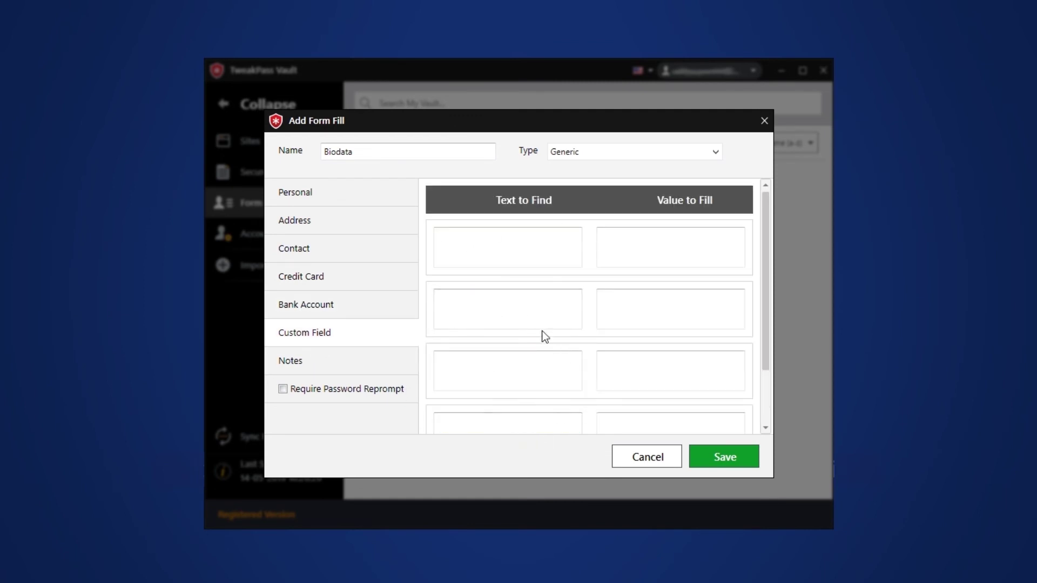
pyautogui.scroll(-2, 531, 304)
pyautogui.click(639, 353)
pyautogui.click(535, 287)
pyautogui.click(516, 247)
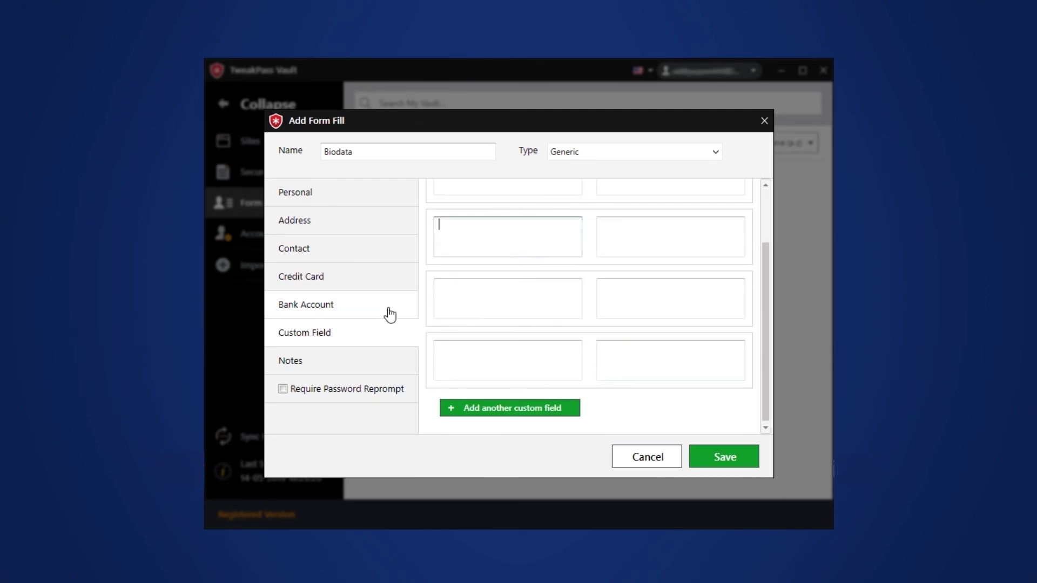
# Add the note 'This is my biodata' and save the form fill.
pyautogui.click(309, 367)
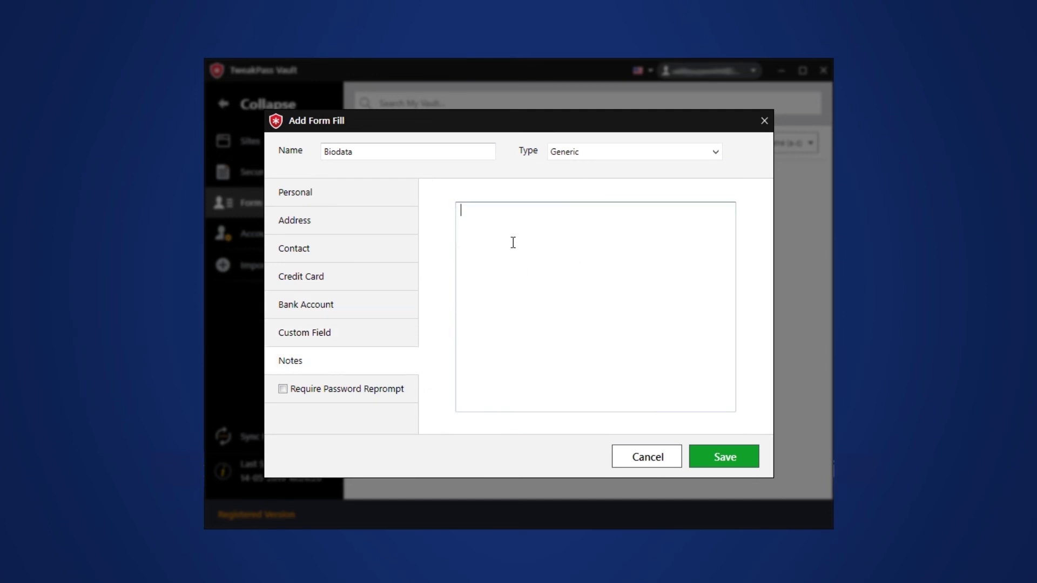
pyautogui.write('This is my biodata..')
pyautogui.click(738, 460)
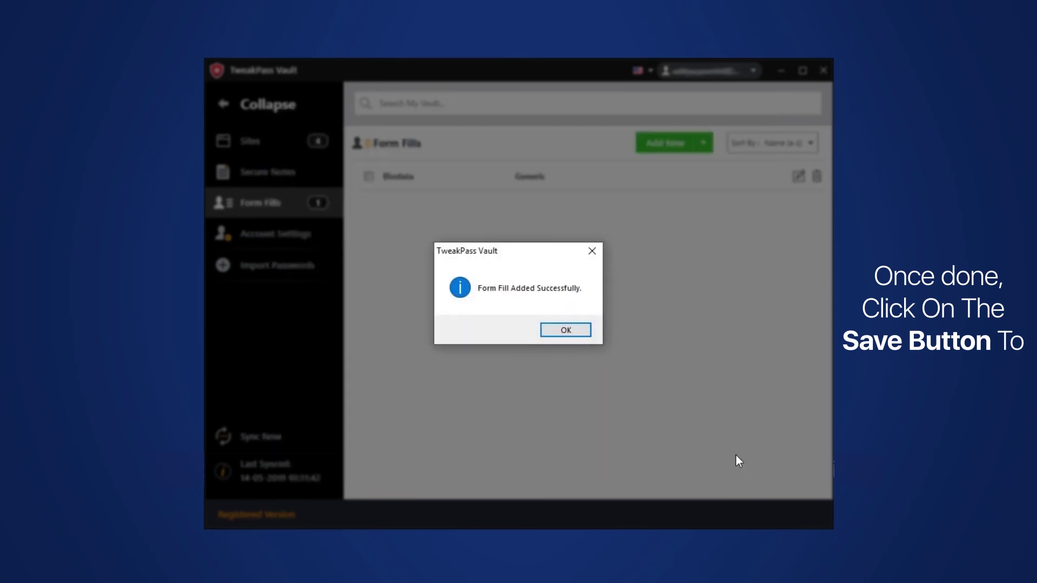
pyautogui.click(556, 331)
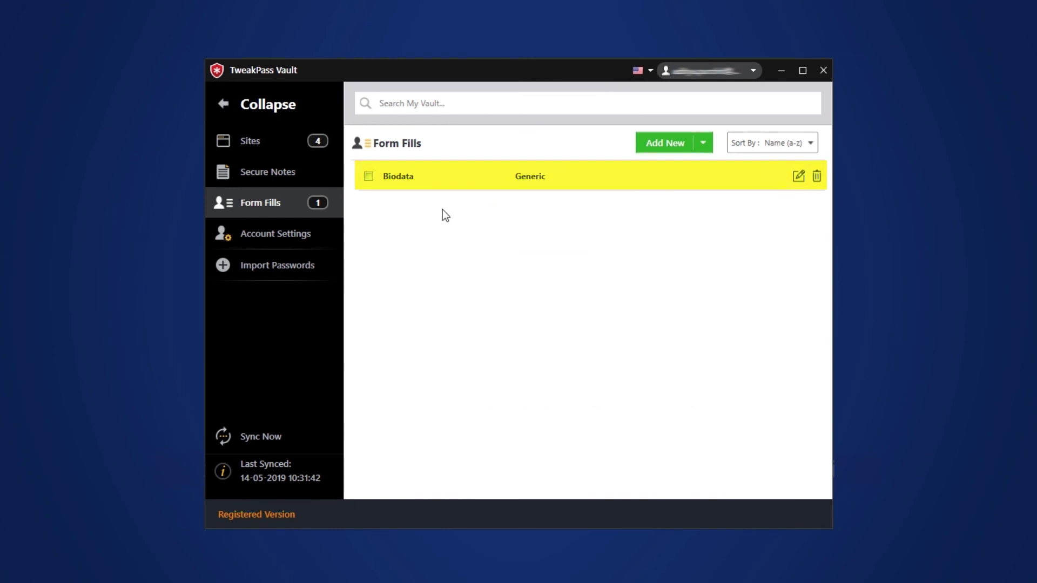
pyautogui.click(244, 246)
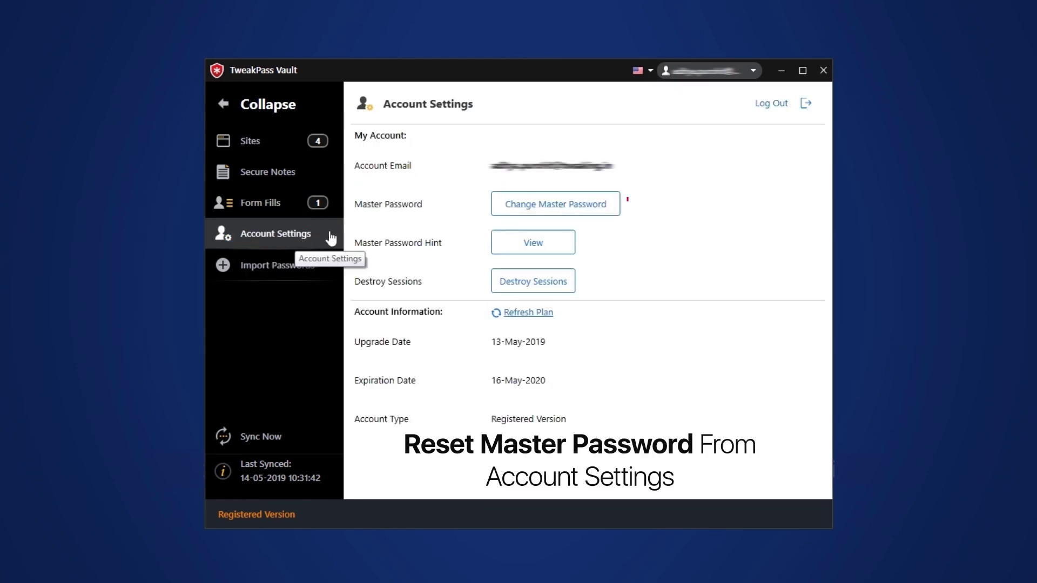
pyautogui.click(512, 213)
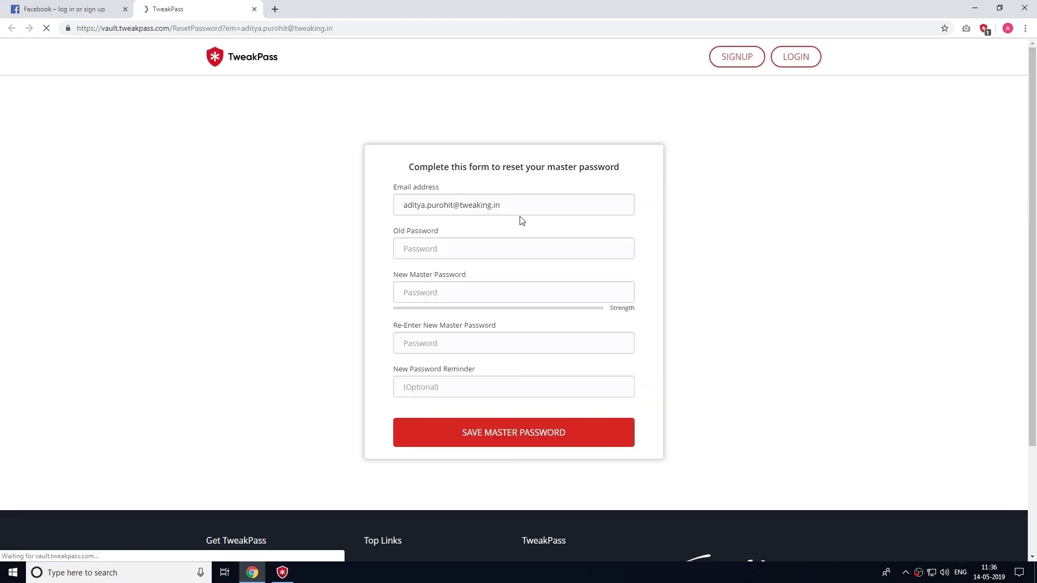
pyautogui.click(433, 251)
pyautogui.click(427, 289)
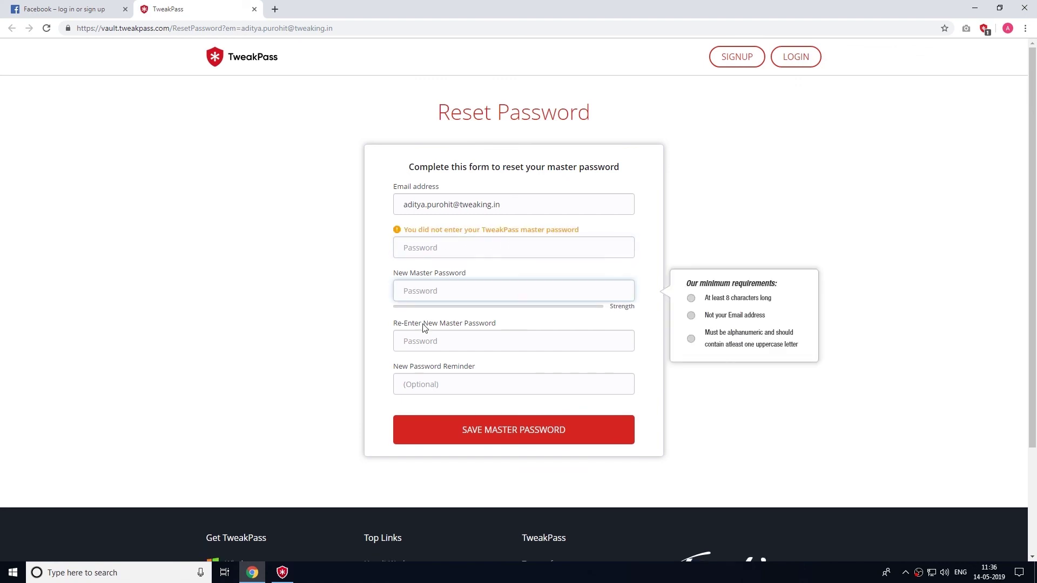
pyautogui.click(421, 342)
pyautogui.click(423, 385)
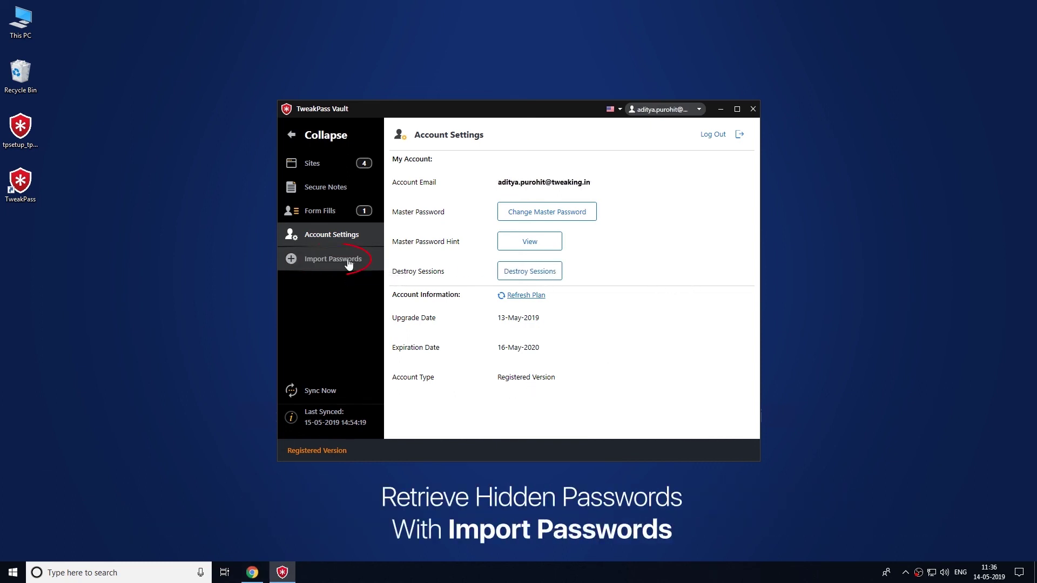
# Scan for stored passwords and import the two Firefox passwords for accounts.google.com.
pyautogui.click(349, 261)
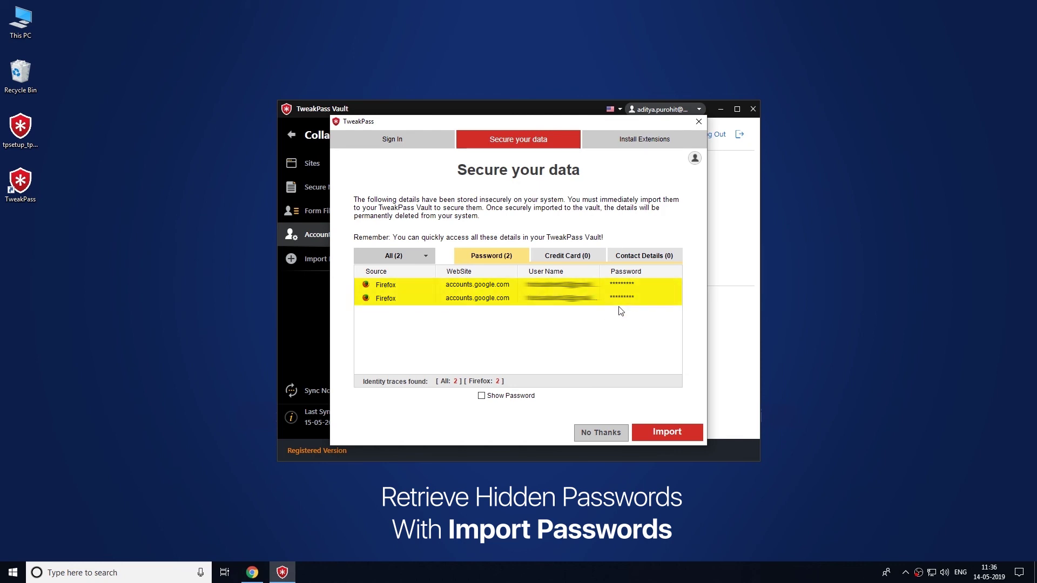
pyautogui.click(659, 431)
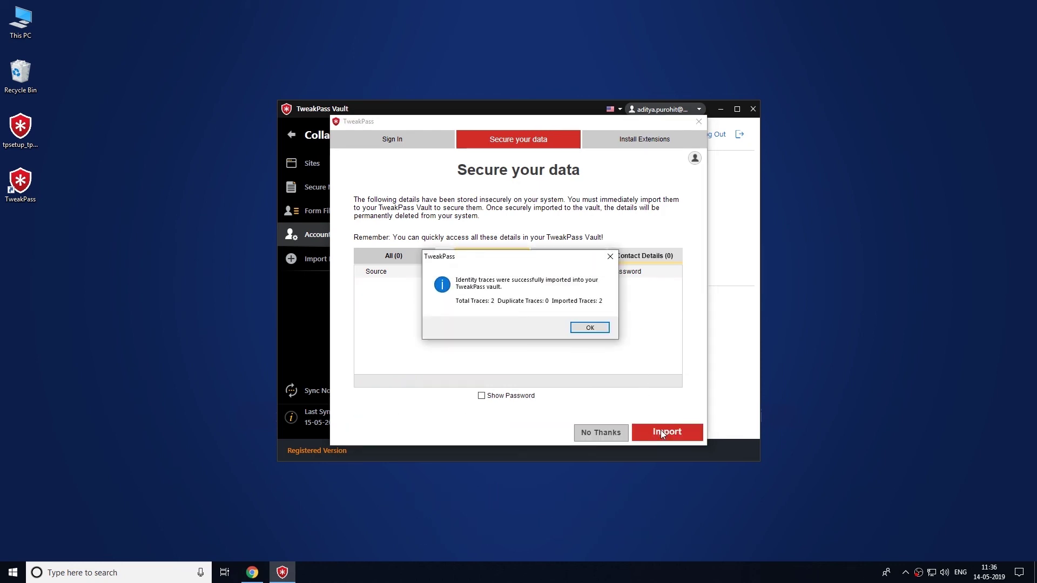
# Acknowledge the import success message and finish the setup wizard.
pyautogui.click(591, 327)
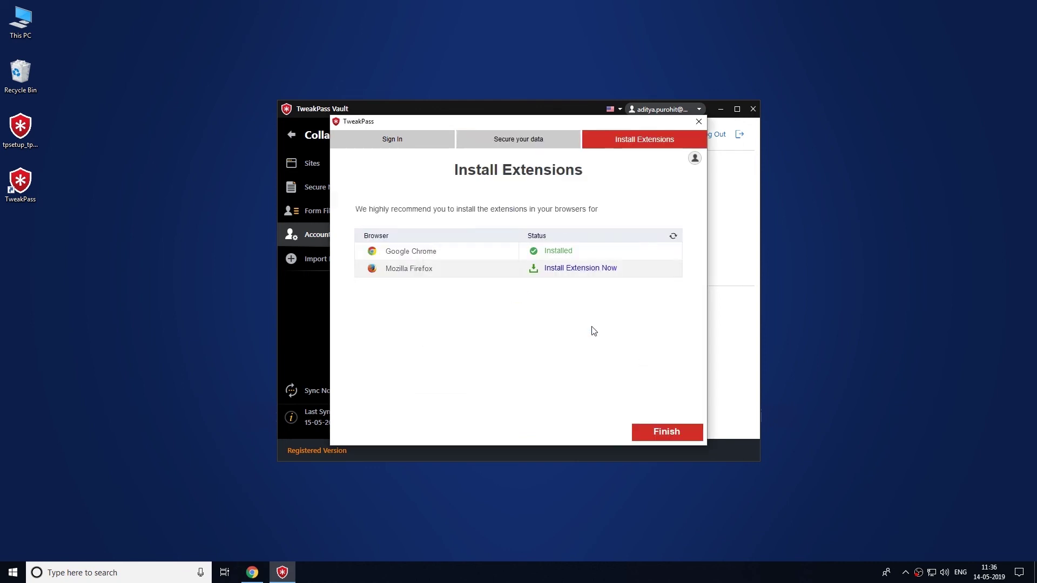
pyautogui.click(661, 434)
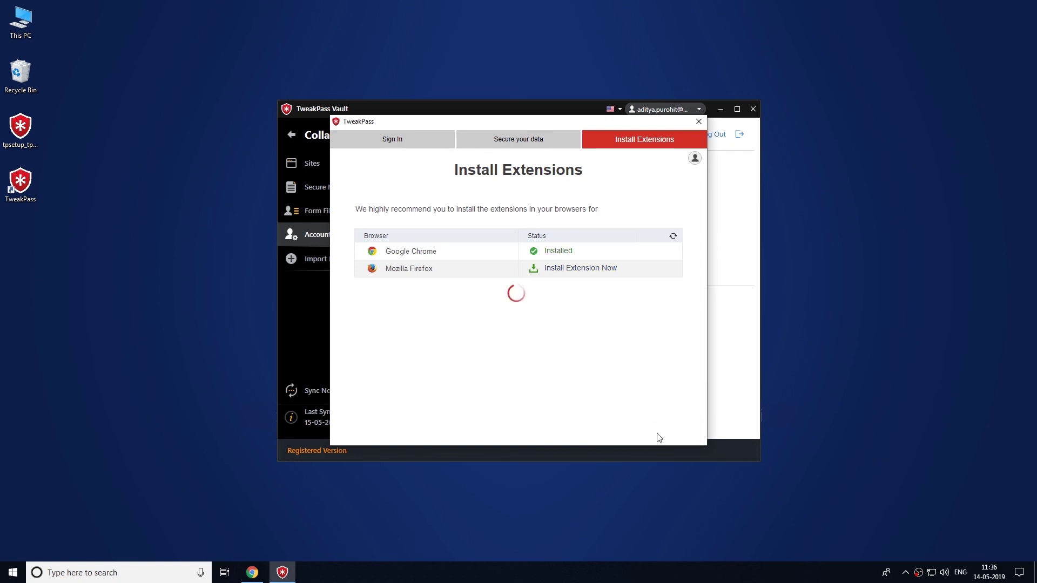